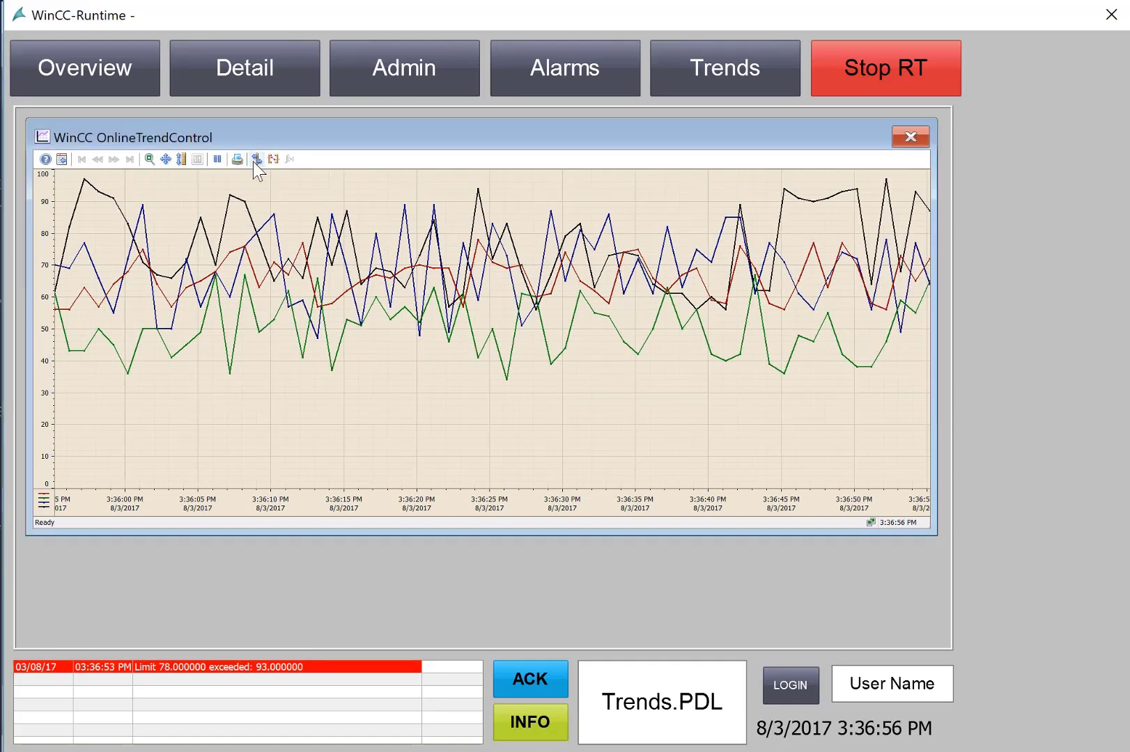
Show the ruler values for all four trends, narrow a time range, and display its min, max and average
click(253, 162)
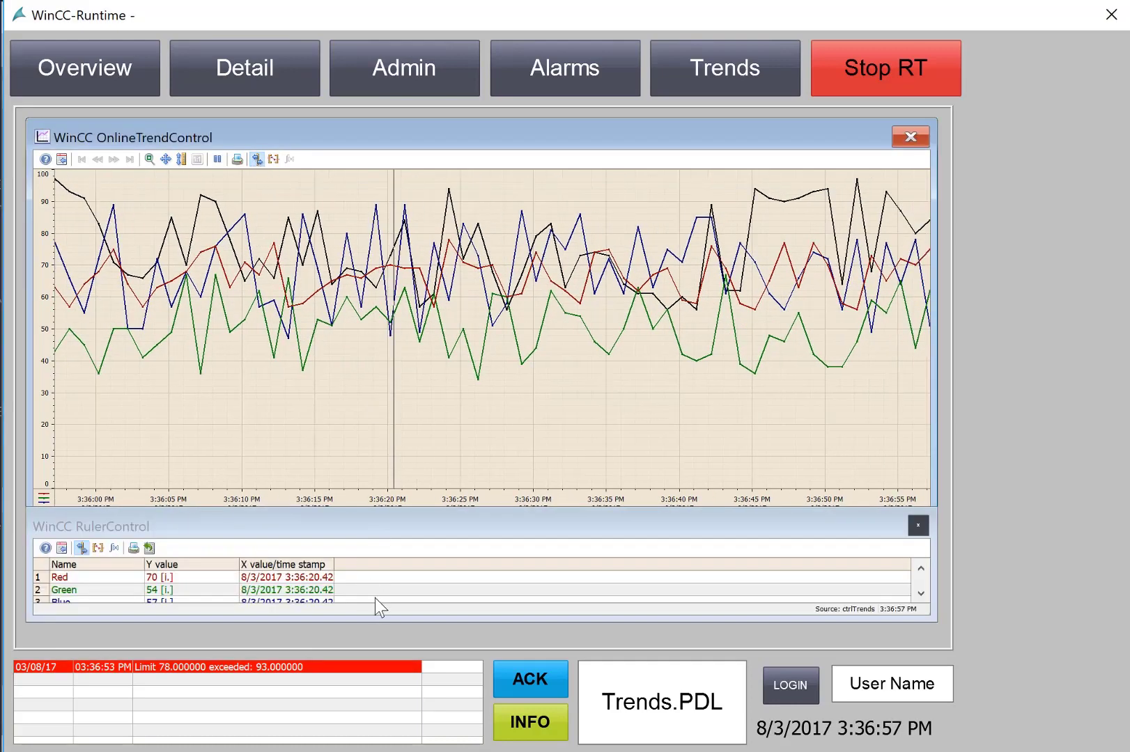
drag(367, 618, 370, 637)
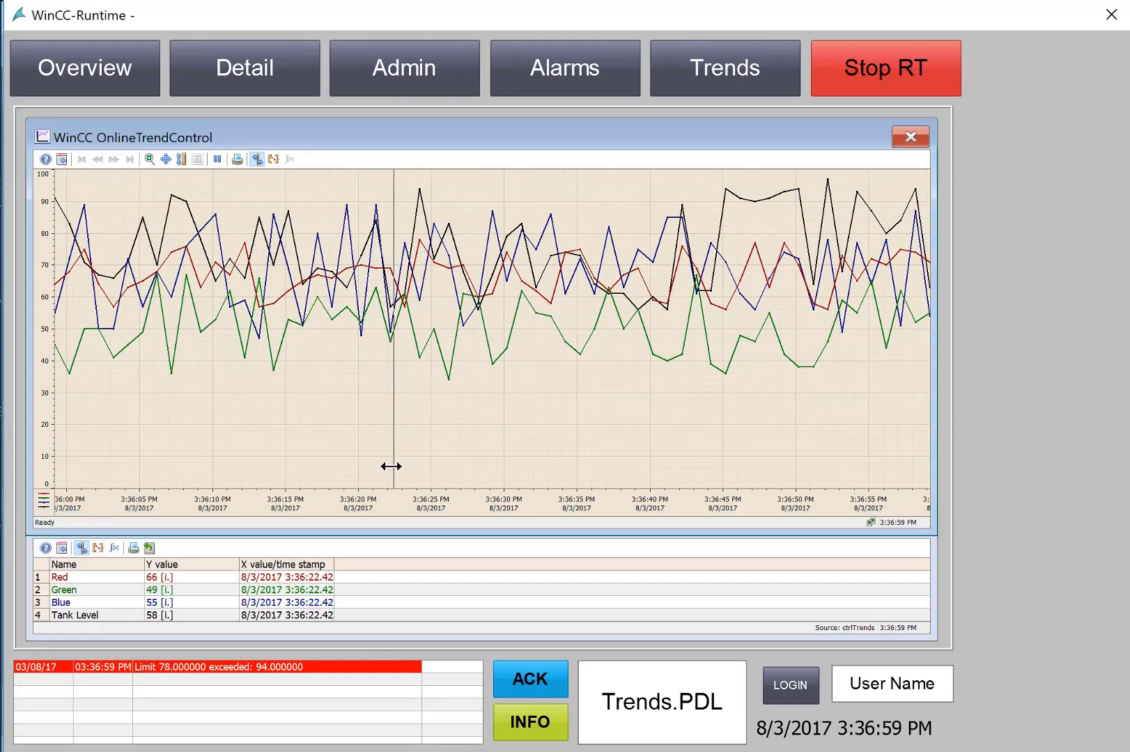
click(273, 159)
drag(156, 414, 172, 413)
drag(853, 435, 797, 434)
click(114, 549)
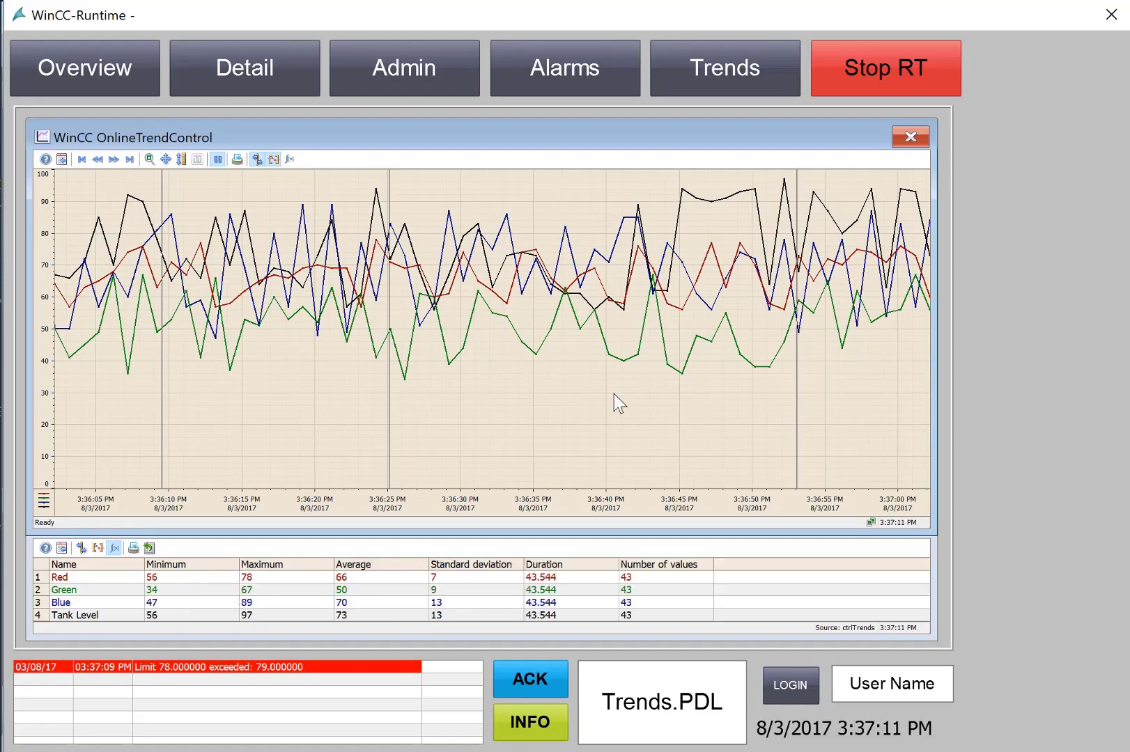
Exit Runtime and open Trends.PDL from the Graphics Designer picture list
click(1111, 14)
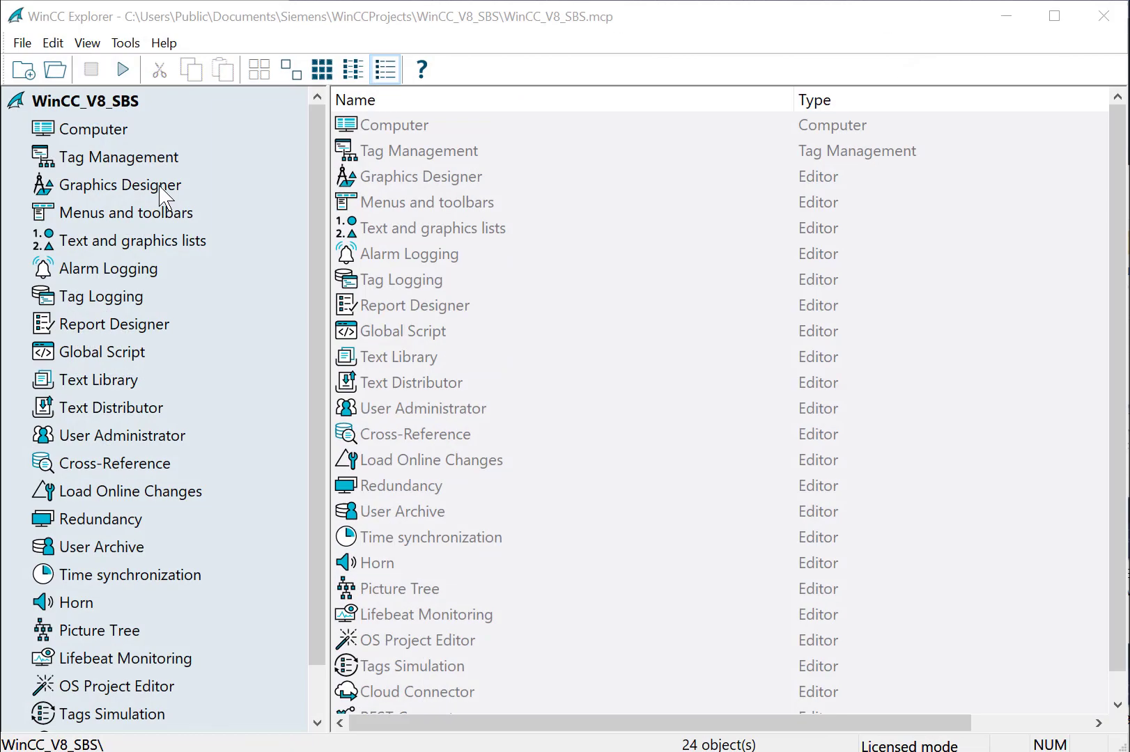
click(159, 189)
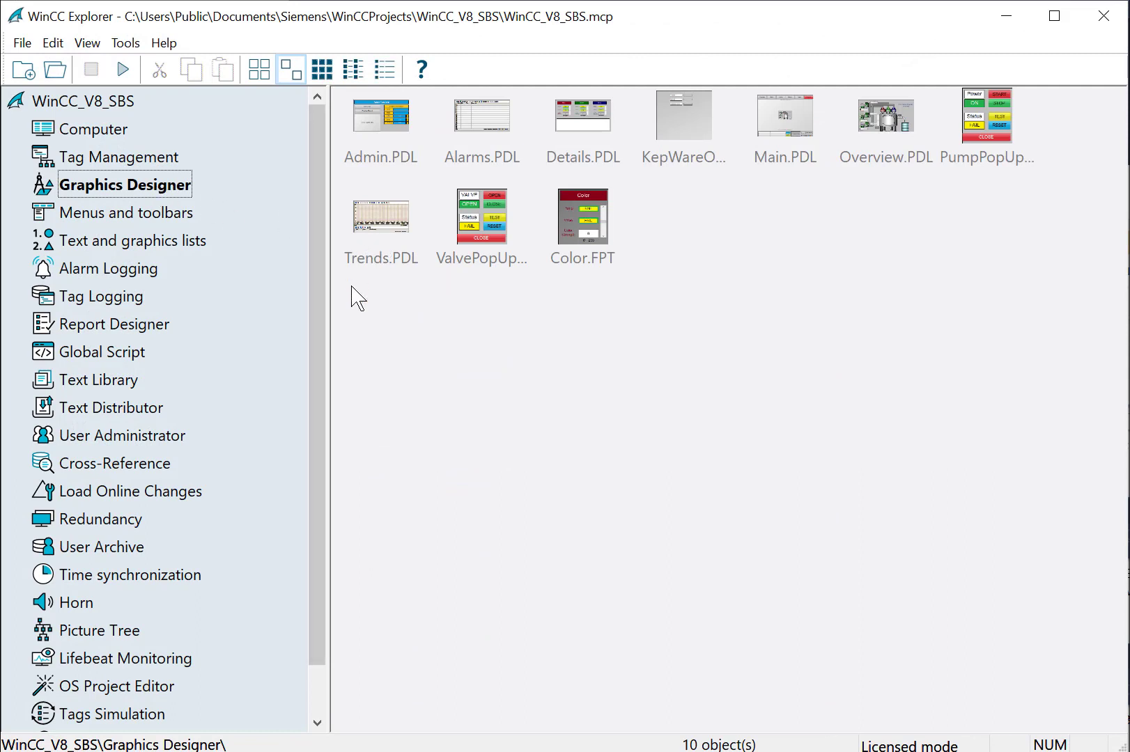
double_click(381, 247)
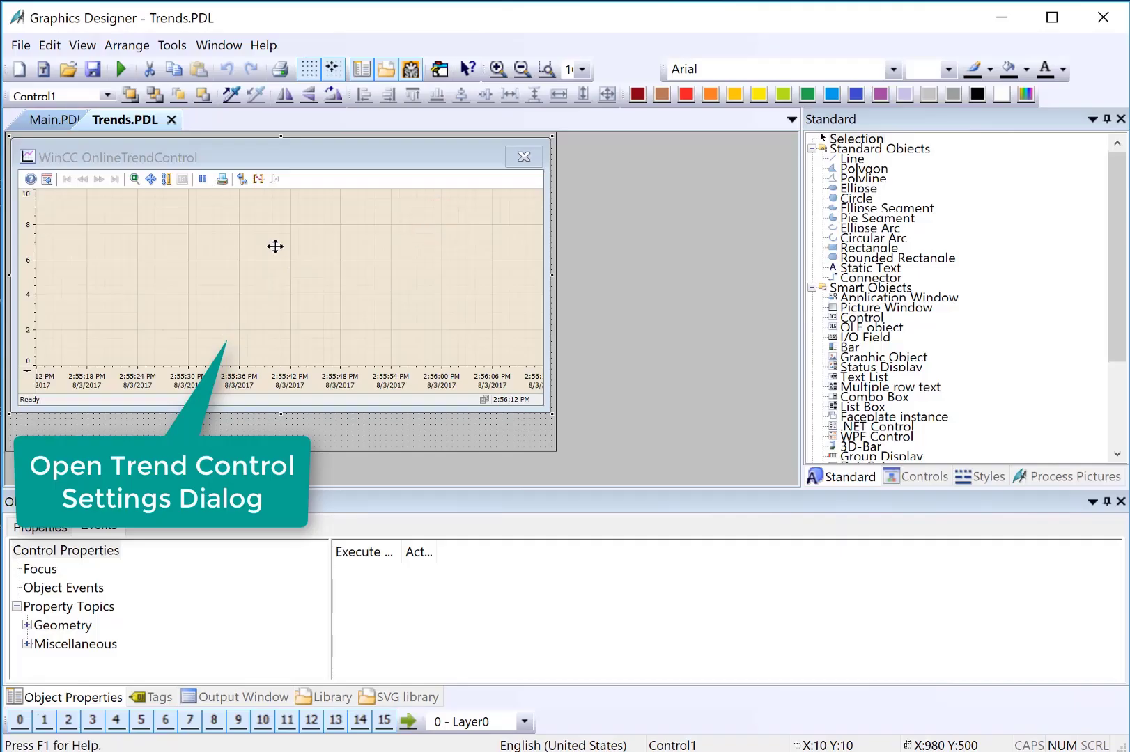
Open the trend control's configuration and rename Trend 1 to Red
double_click(272, 244)
drag(252, 164, 693, 56)
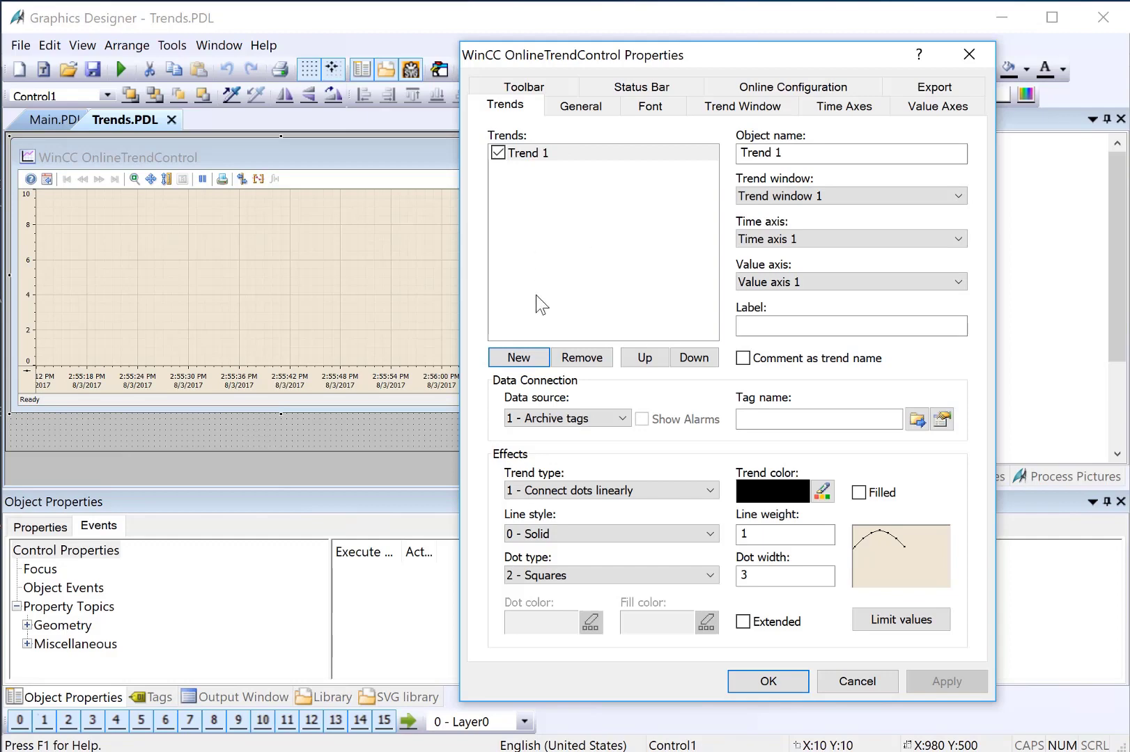
click(540, 153)
triple_click(797, 152)
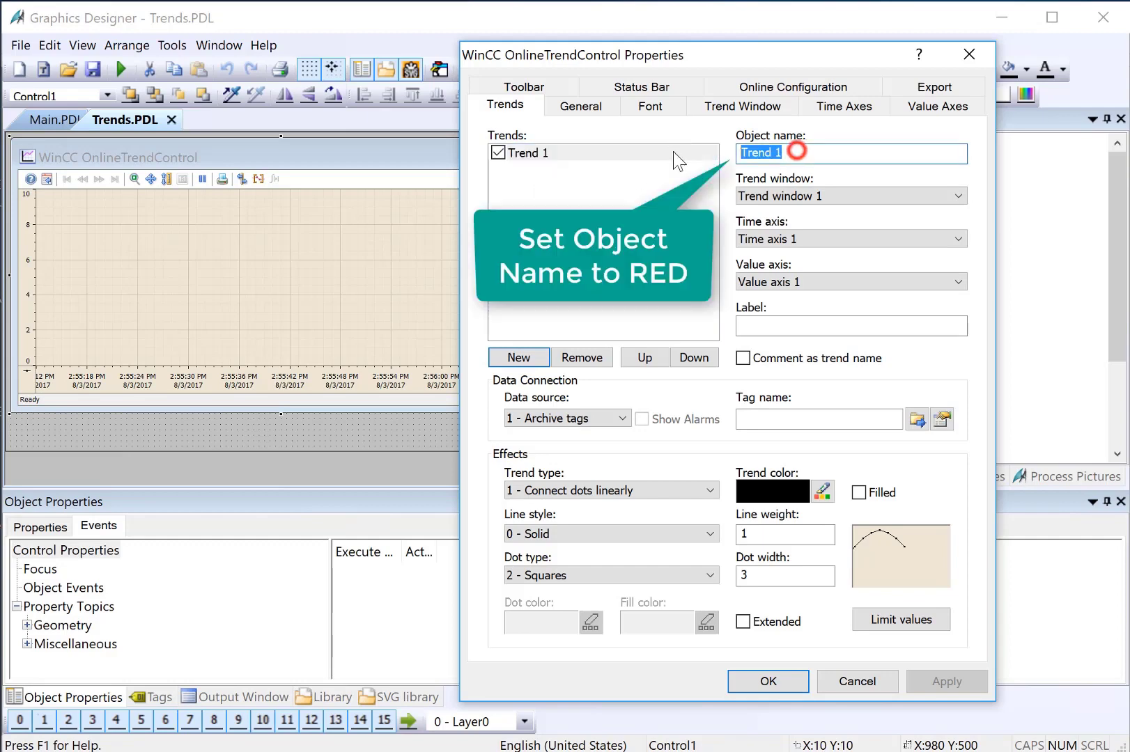
text(Red)
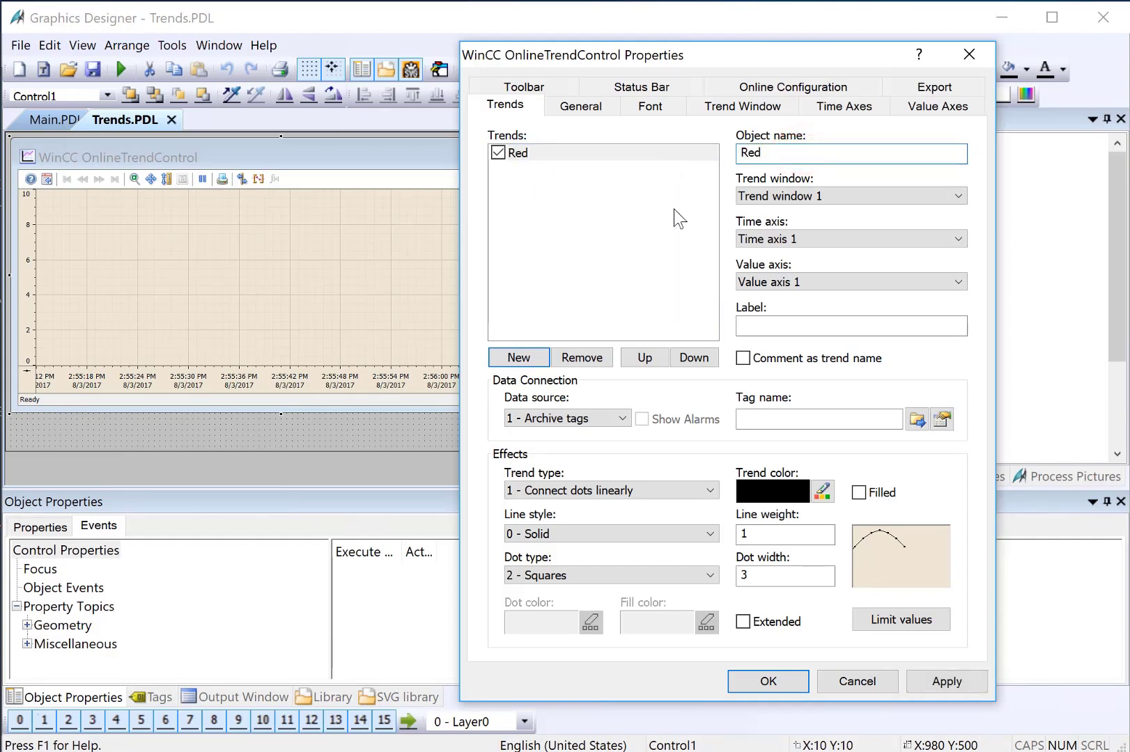
Link the Red trend to tag Red.COLOR_STRENGTH and give it a dark red line colour
click(918, 420)
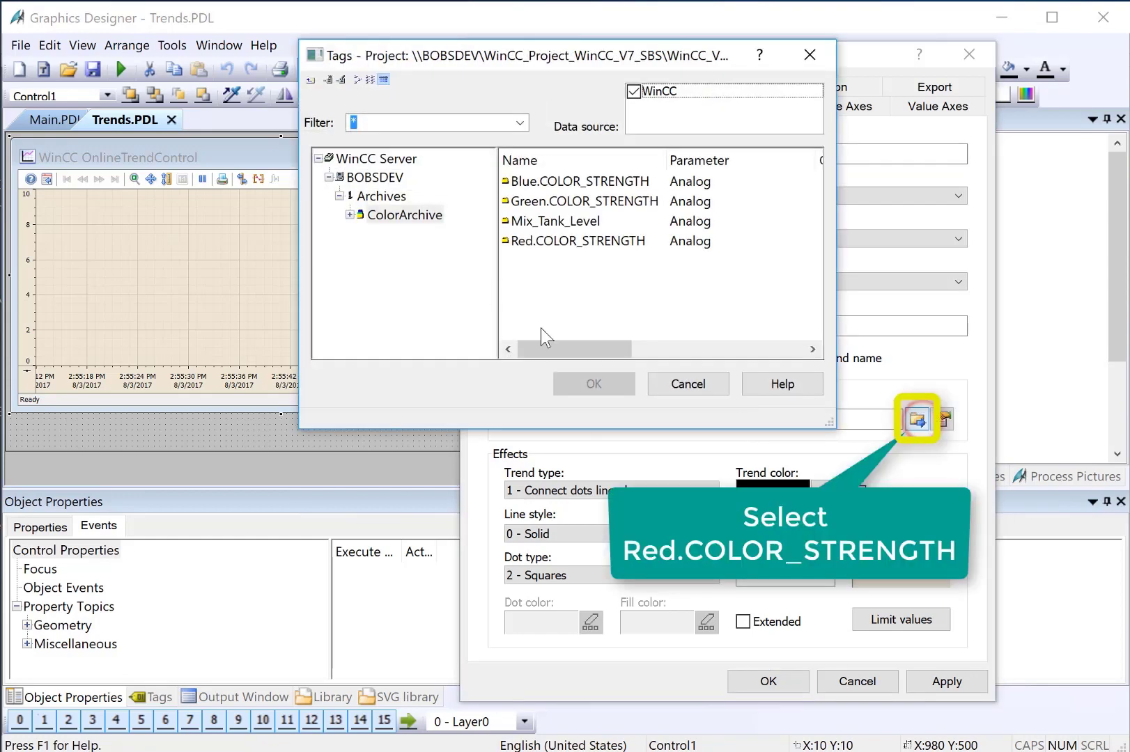
click(554, 241)
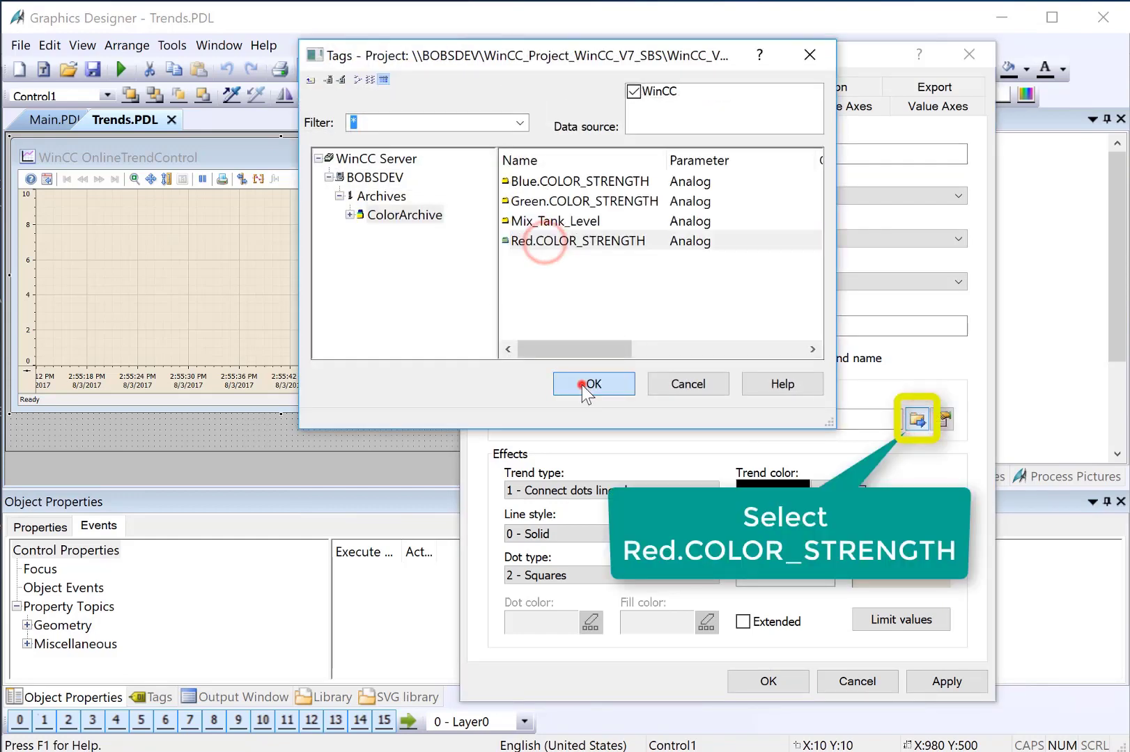
click(585, 384)
click(817, 492)
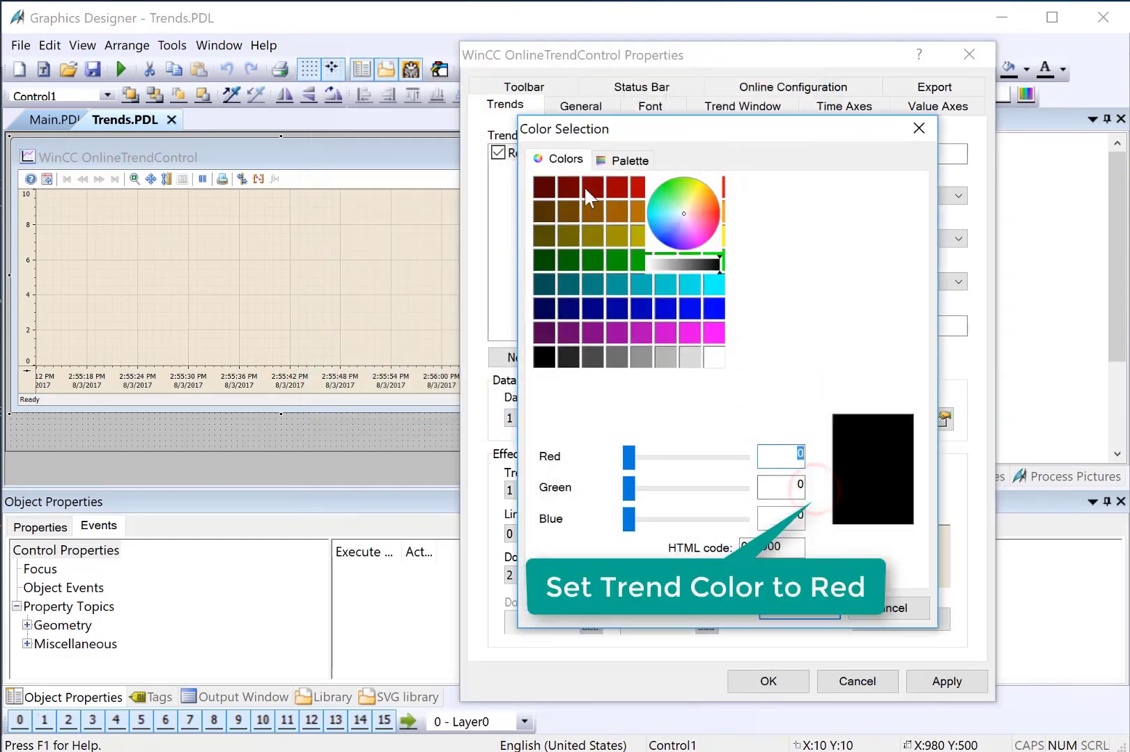
click(617, 188)
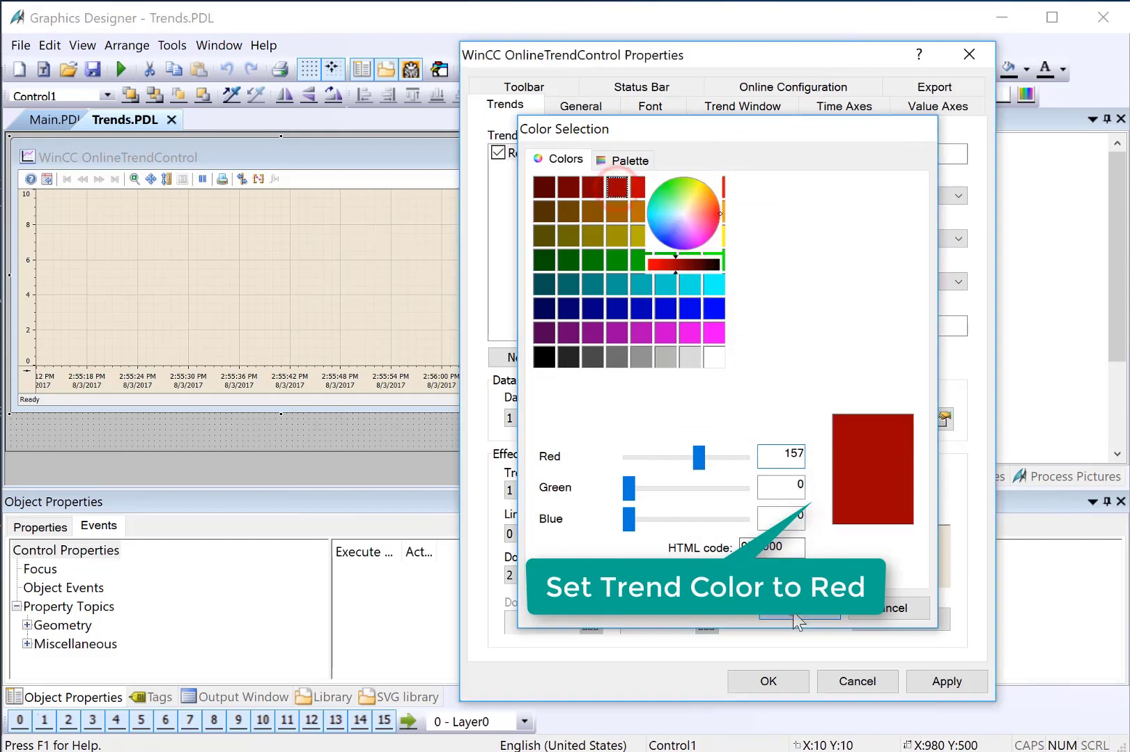
click(795, 610)
Add a Green trend on Green.COLOR_STRENGTH with a green line colour
click(518, 358)
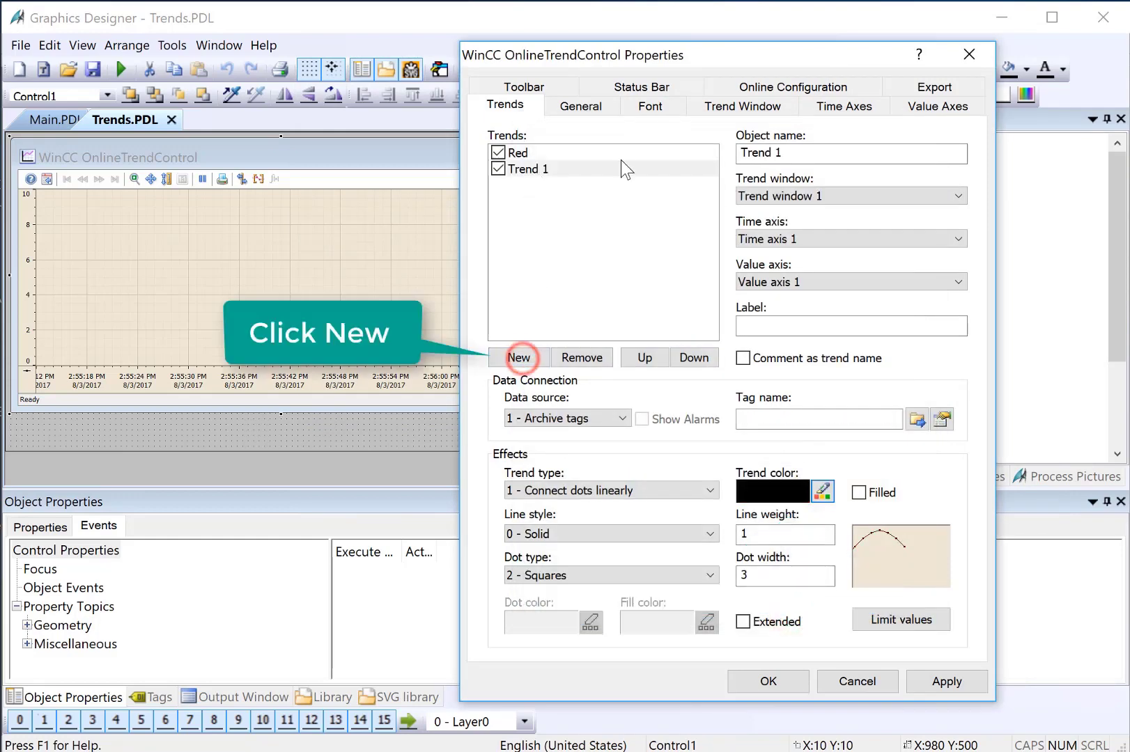
click(788, 152)
triple_click(788, 152)
text(Green)
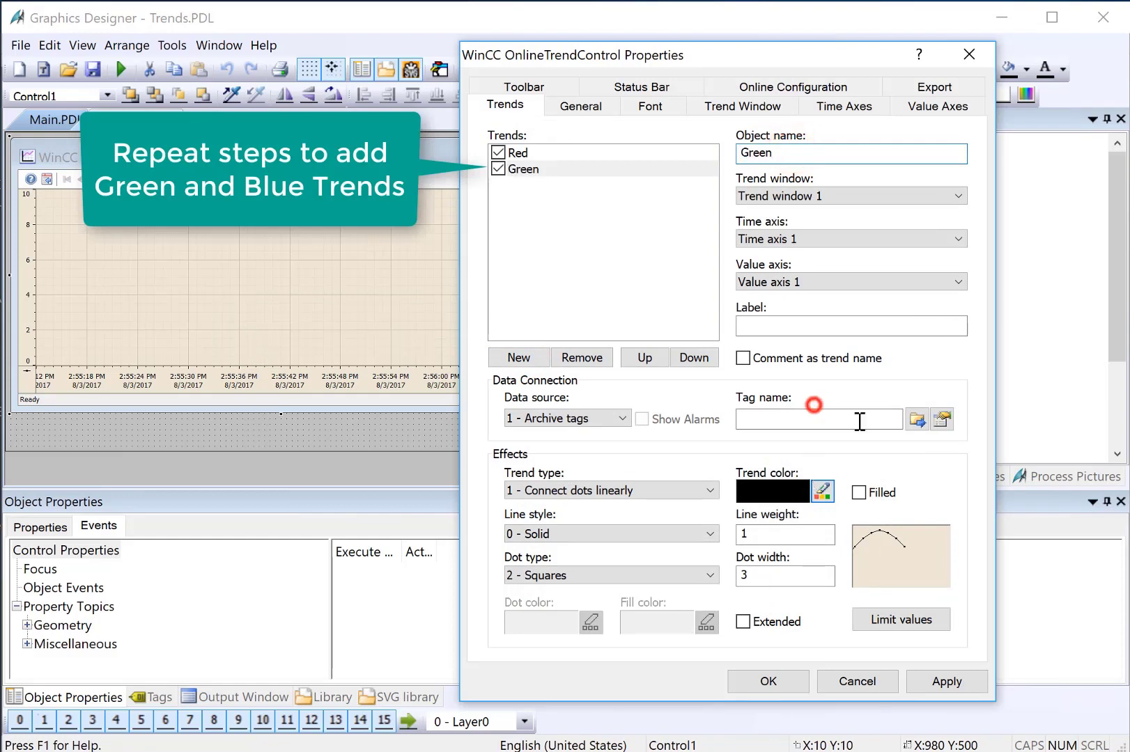
click(917, 419)
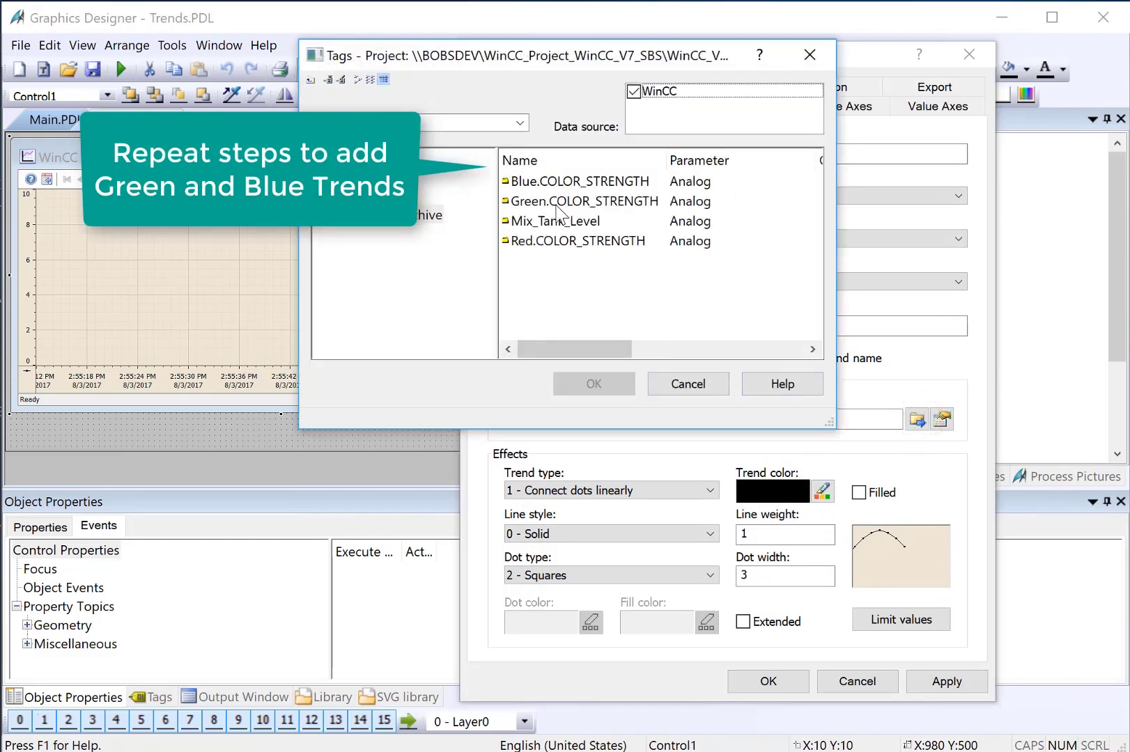
click(558, 201)
click(593, 384)
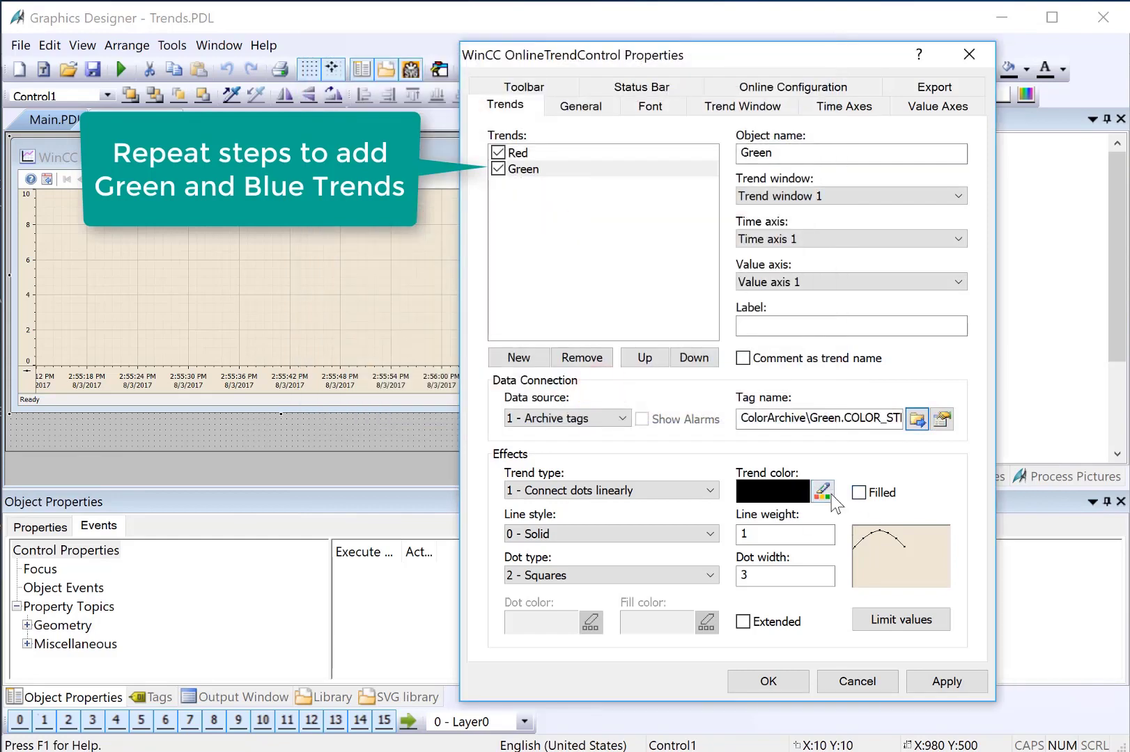
click(823, 492)
click(592, 259)
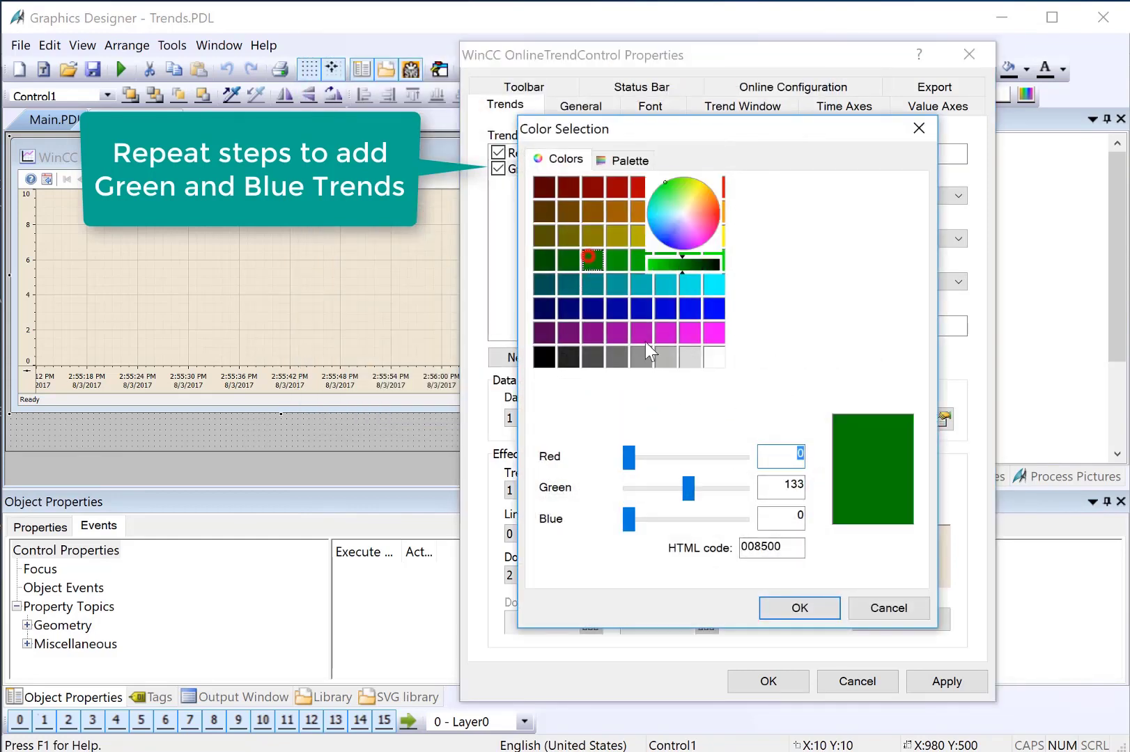
click(776, 611)
Add a Blue trend on Blue.COLOR_STRENGTH with a dark blue line colour
click(518, 357)
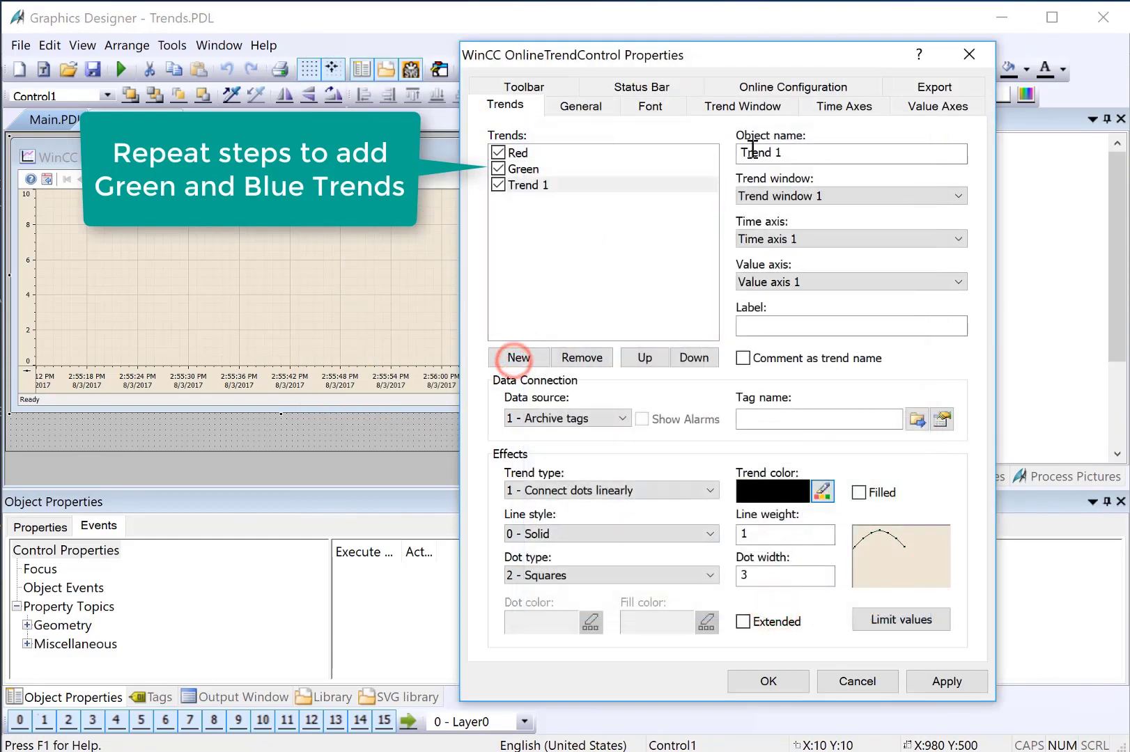
double_click(763, 152)
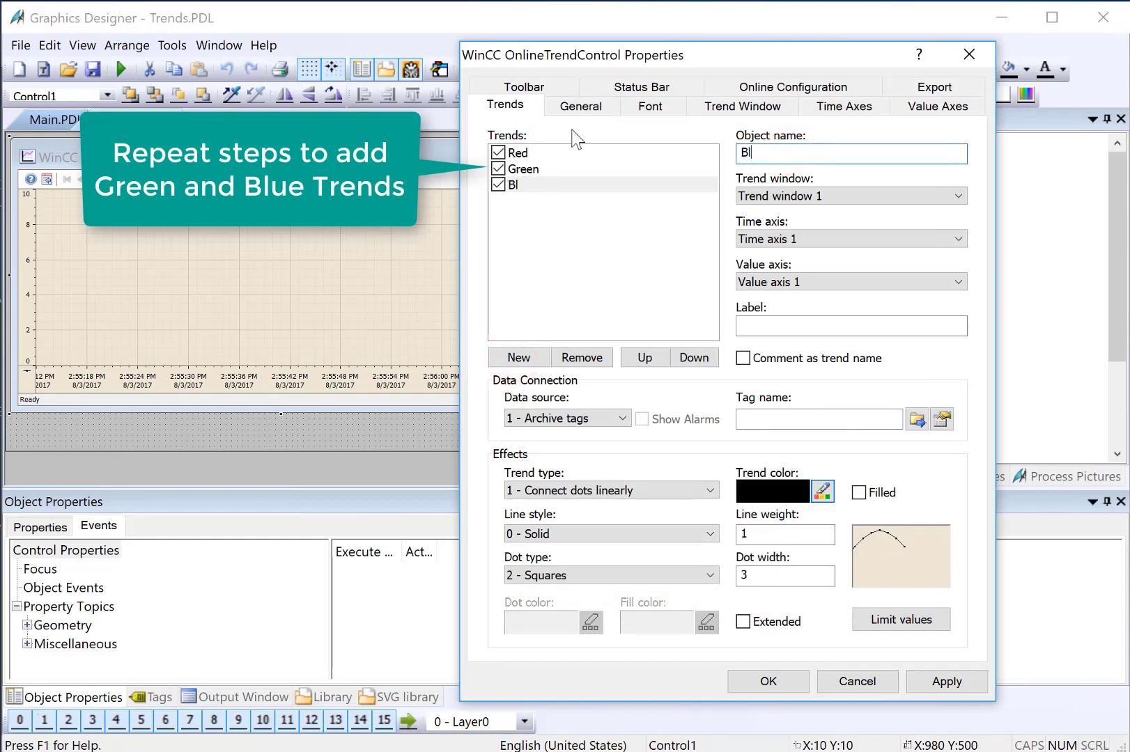
click(917, 419)
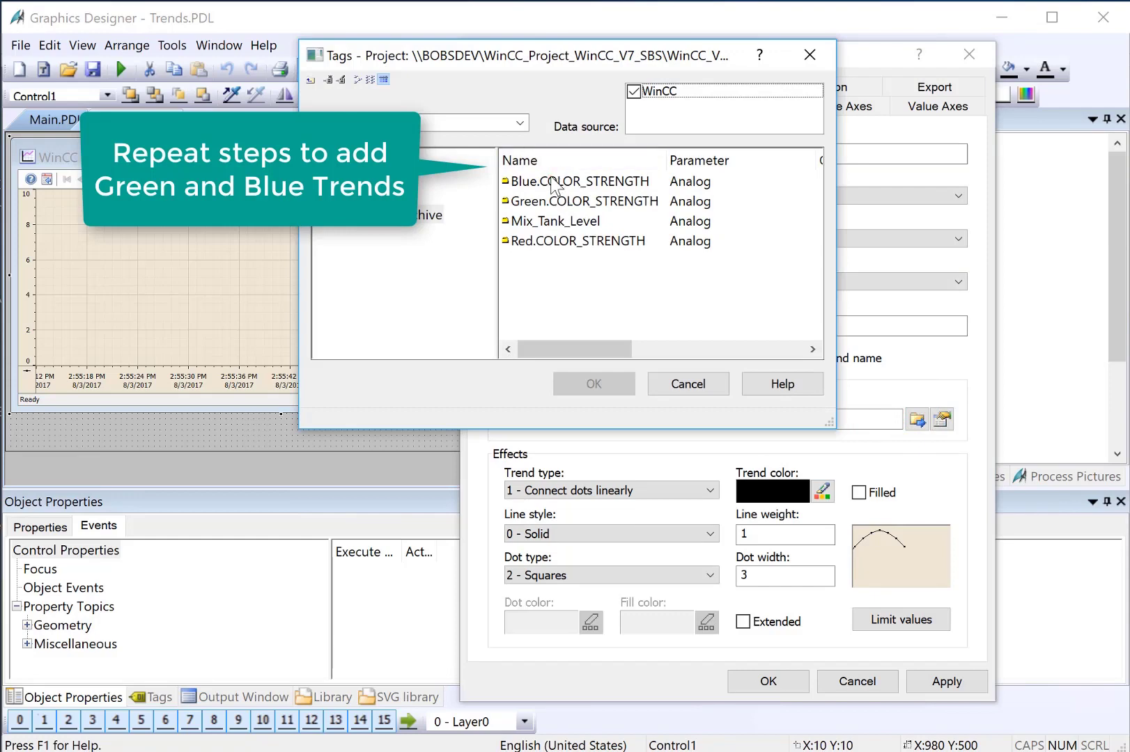
click(544, 181)
click(594, 384)
click(823, 491)
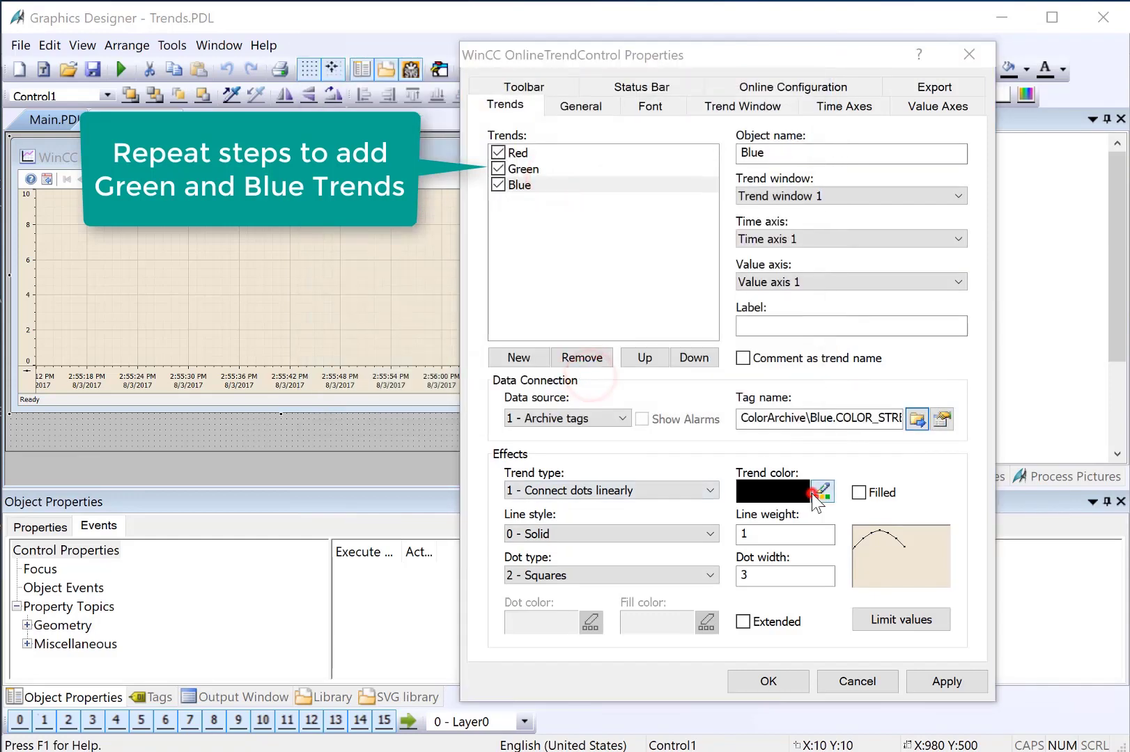
click(594, 313)
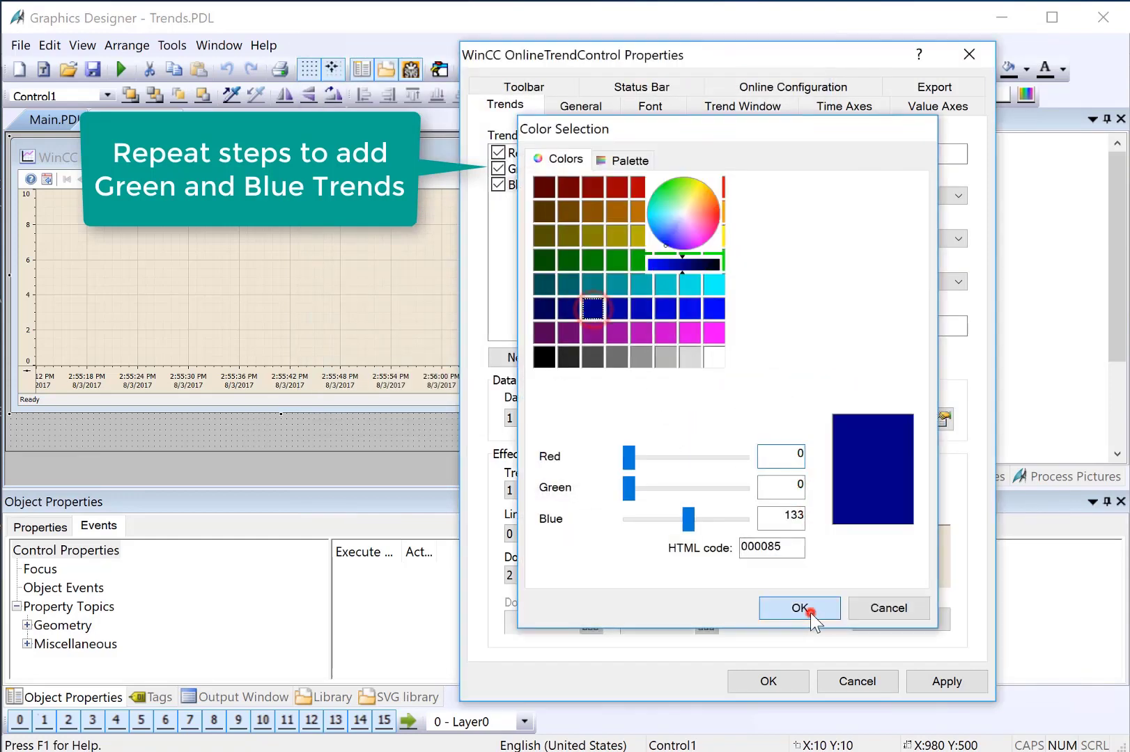
click(827, 607)
Add a Tank Level trend fed by ColorArchive\Mix_Tank_Level
click(519, 358)
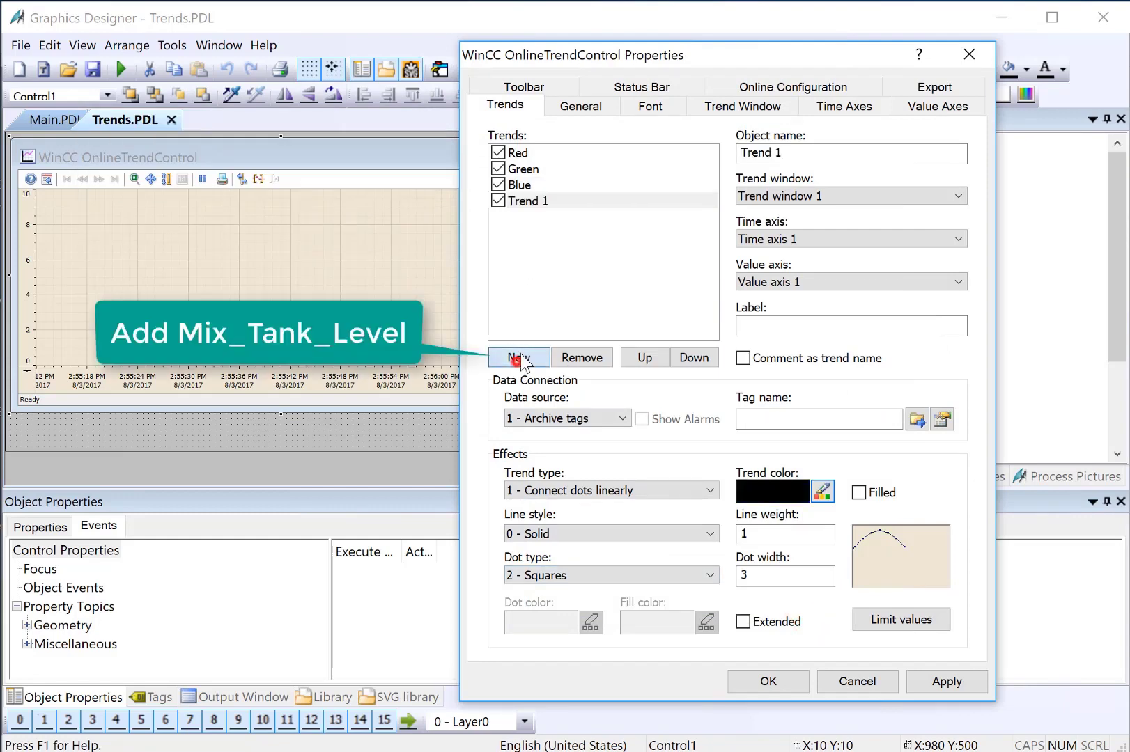
double_click(794, 152)
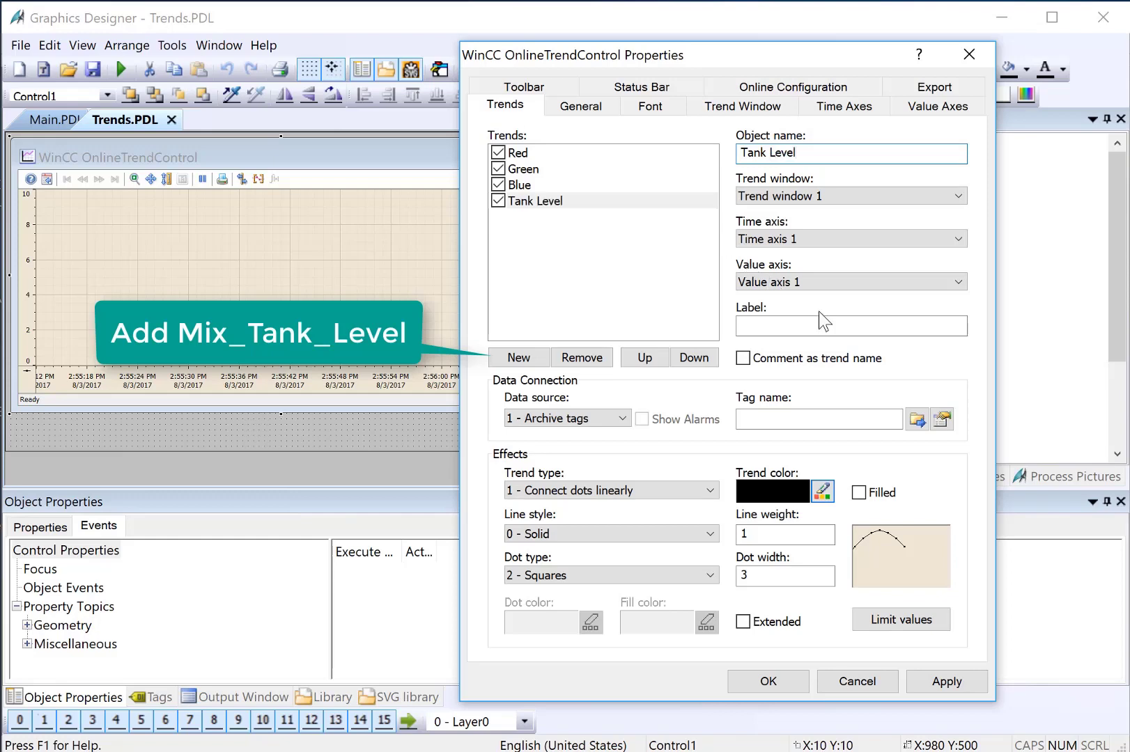
click(917, 420)
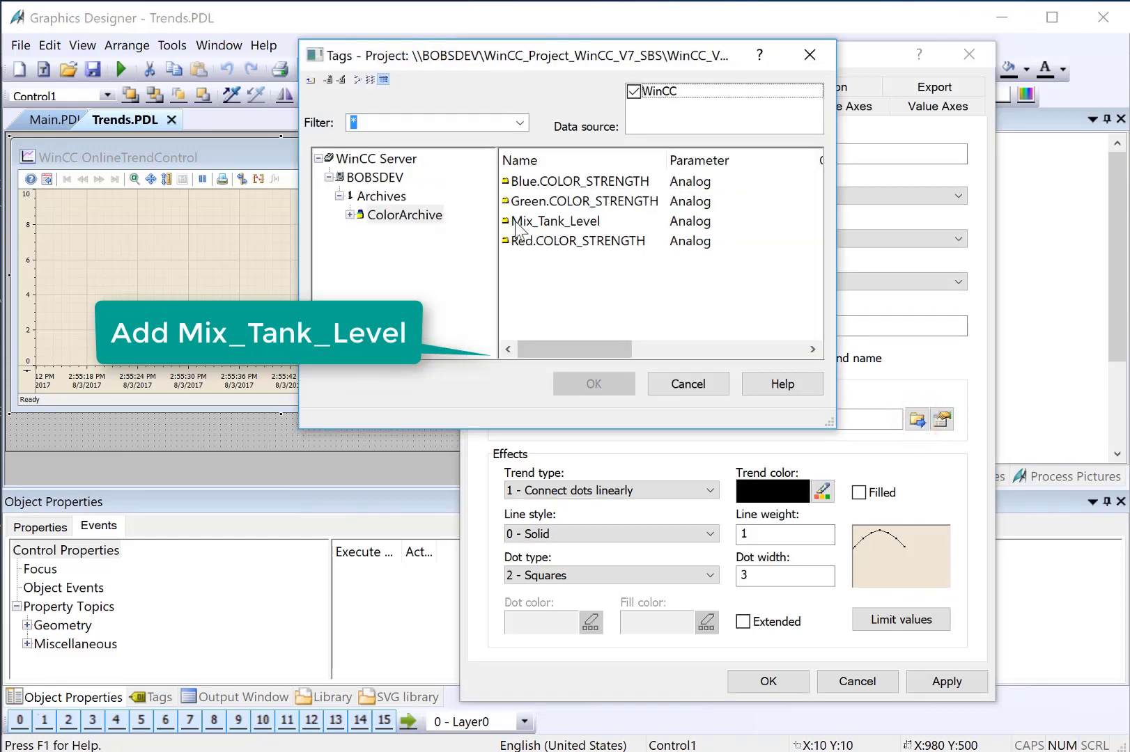
double_click(537, 221)
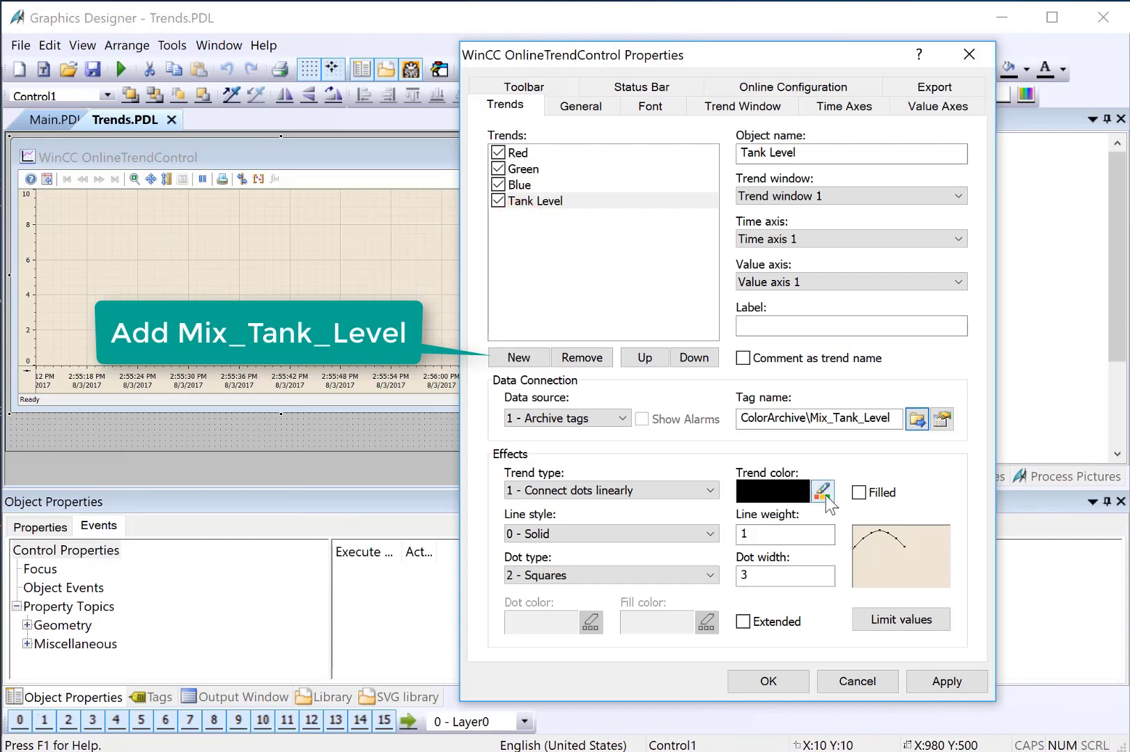
Turn off Automatic and fix value axis 1 at 0 to 100, then confirm the trend properties
click(930, 106)
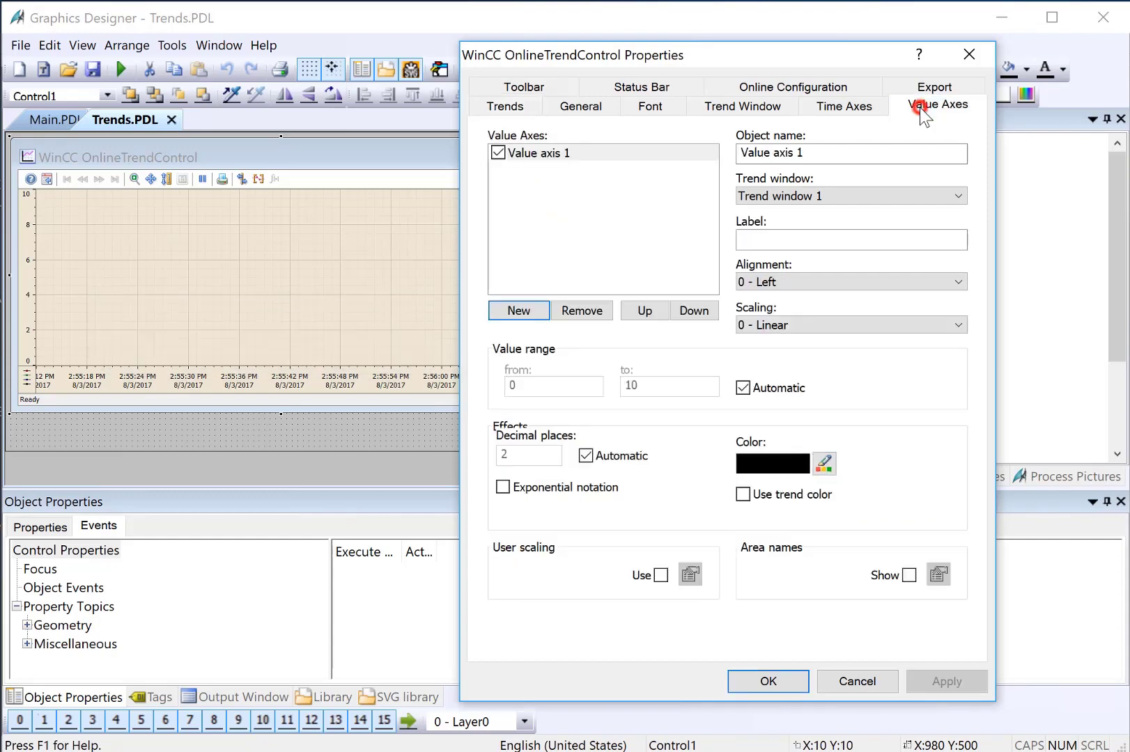
click(743, 388)
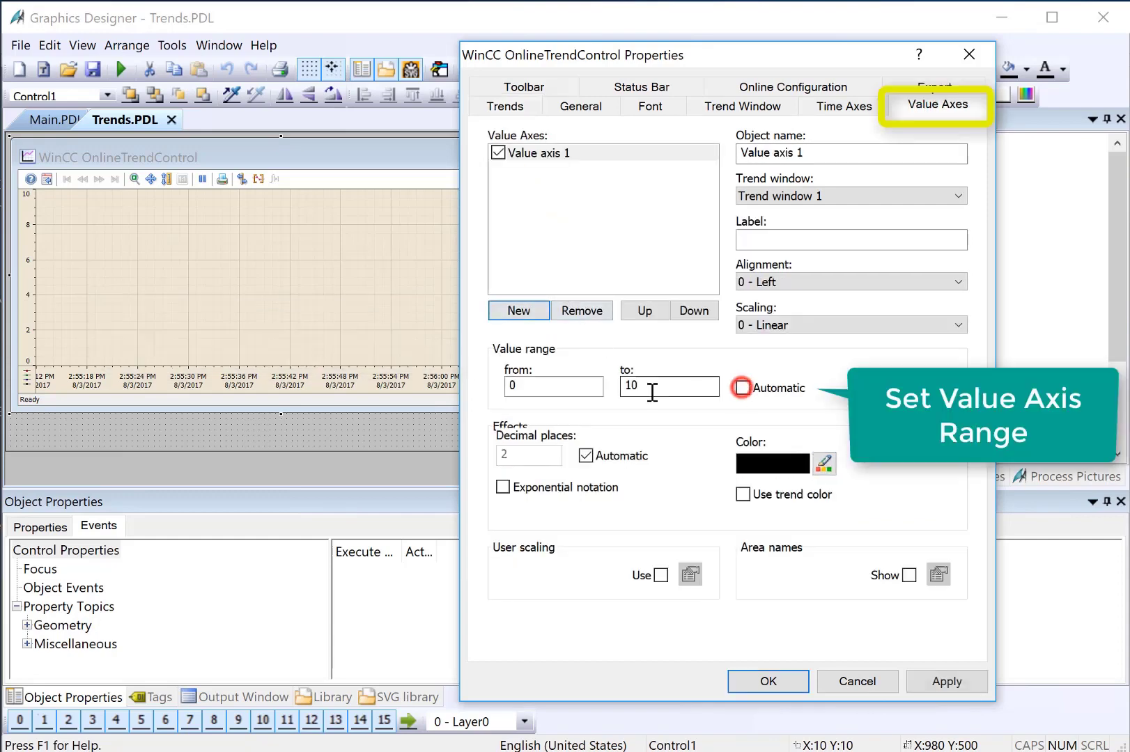
double_click(655, 386)
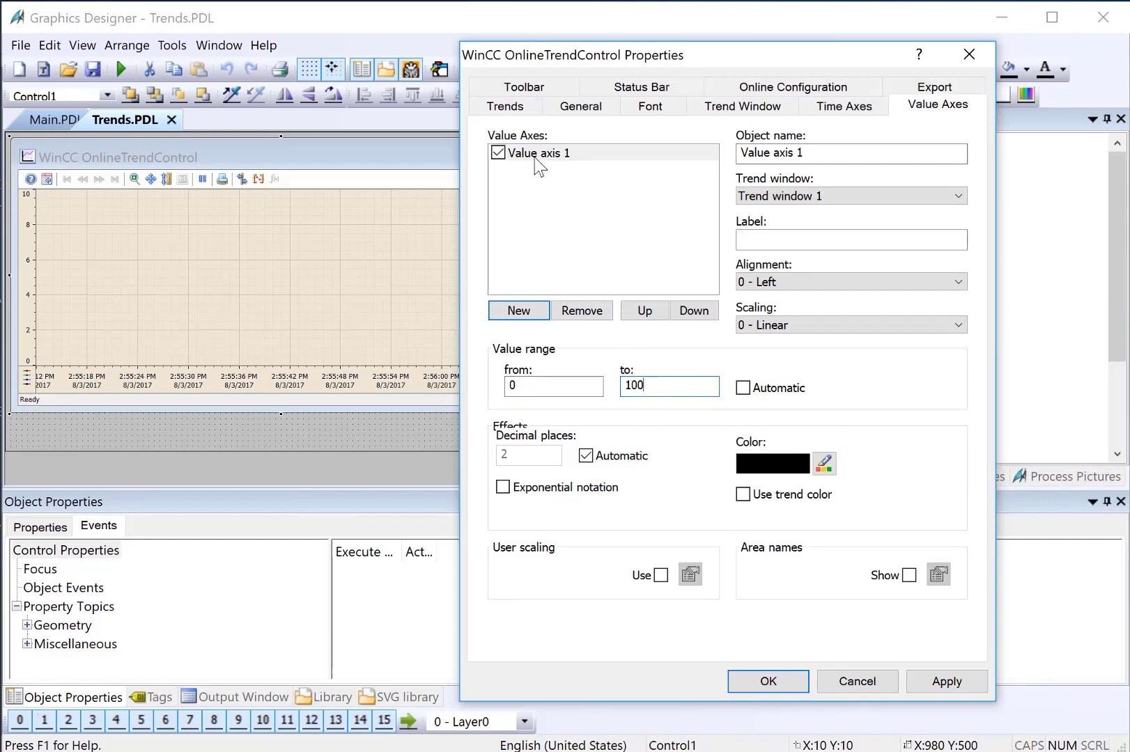
click(506, 106)
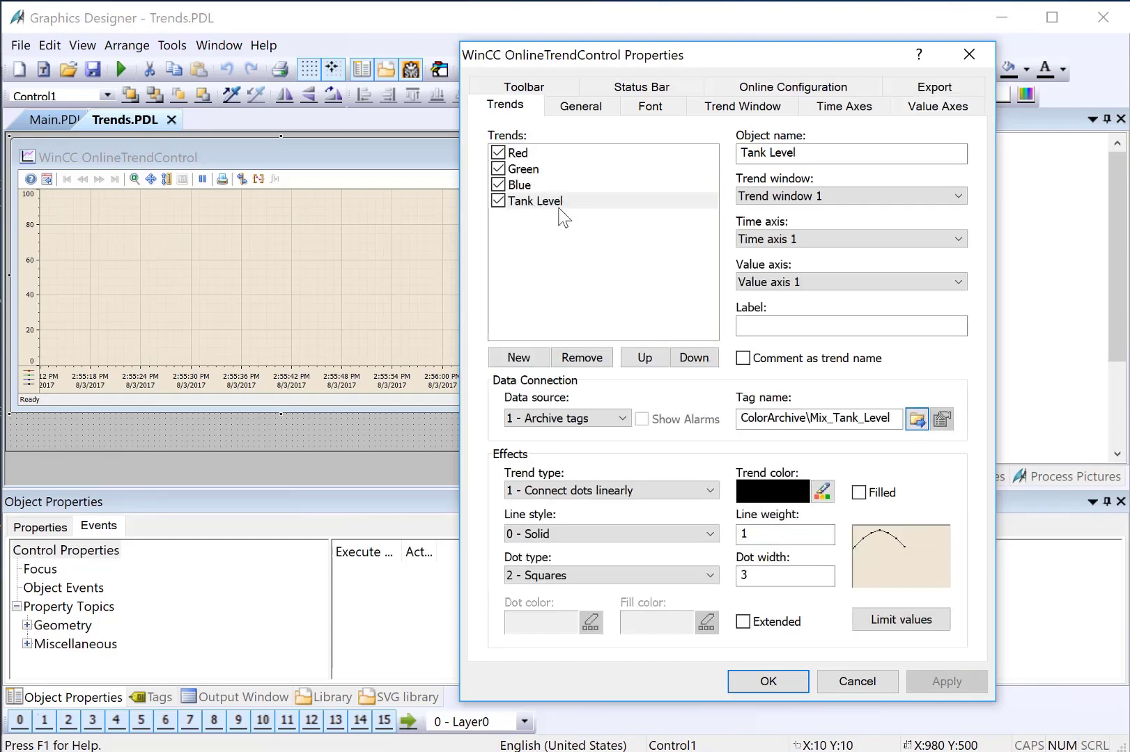
click(759, 682)
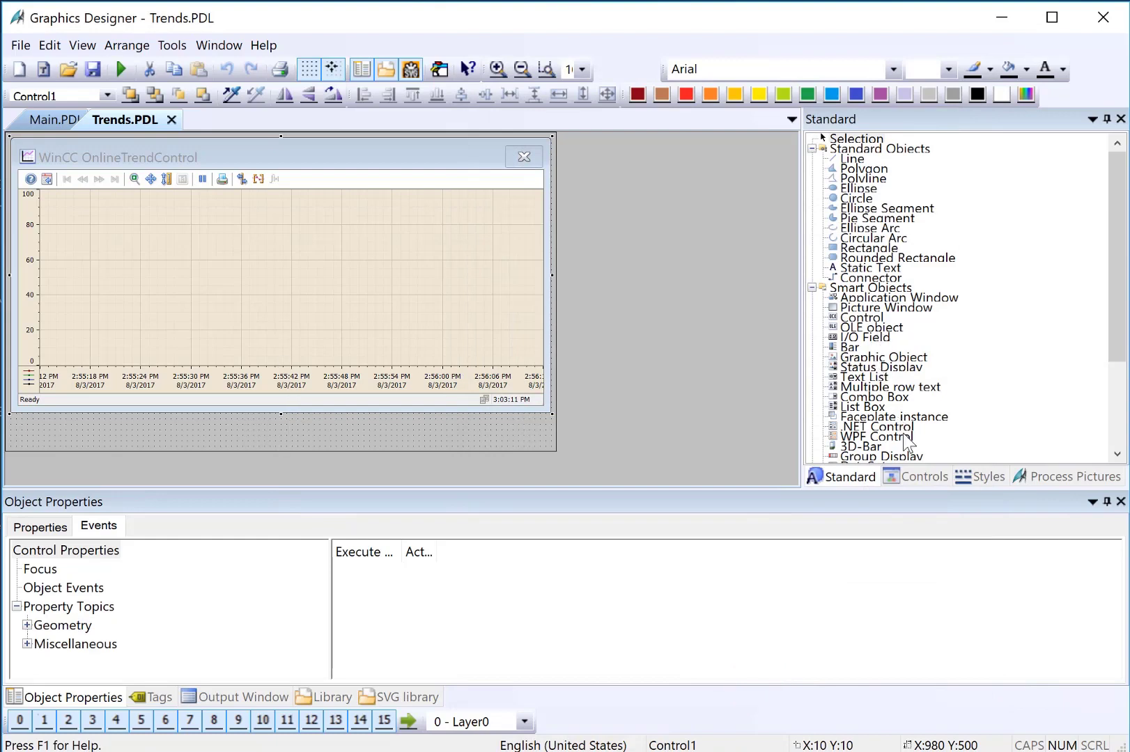
Change the trend control's Object Name from Control1 to ctrlTrends
click(48, 528)
click(51, 552)
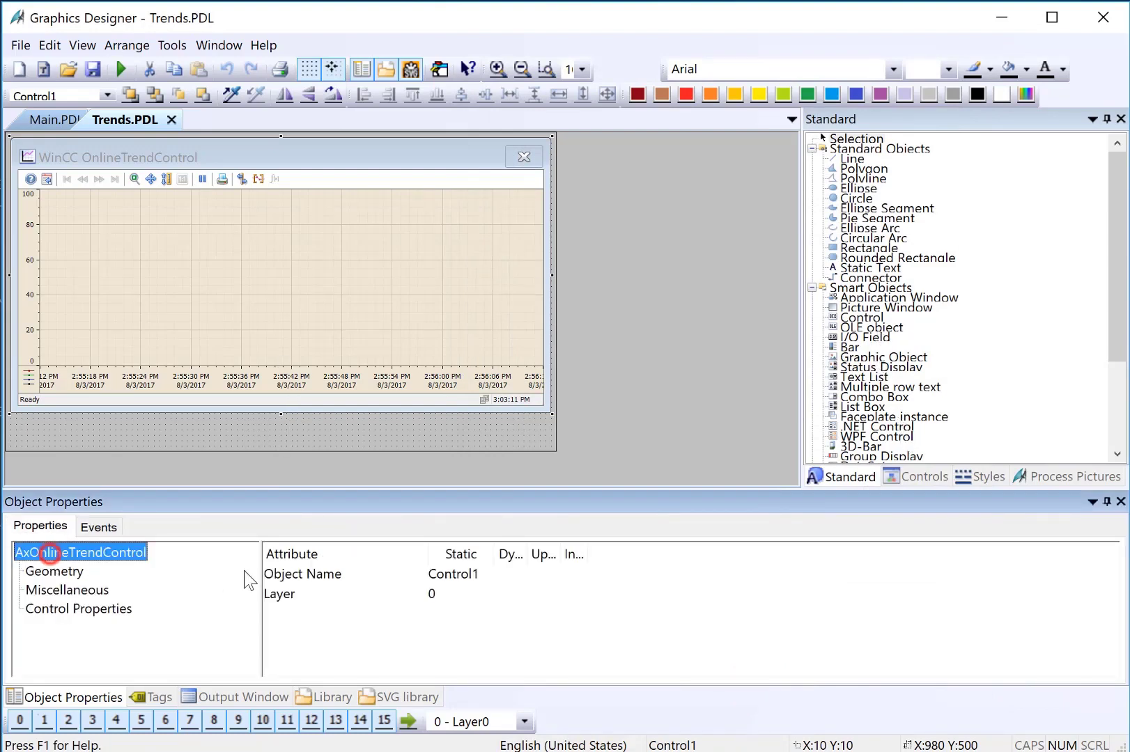
click(280, 577)
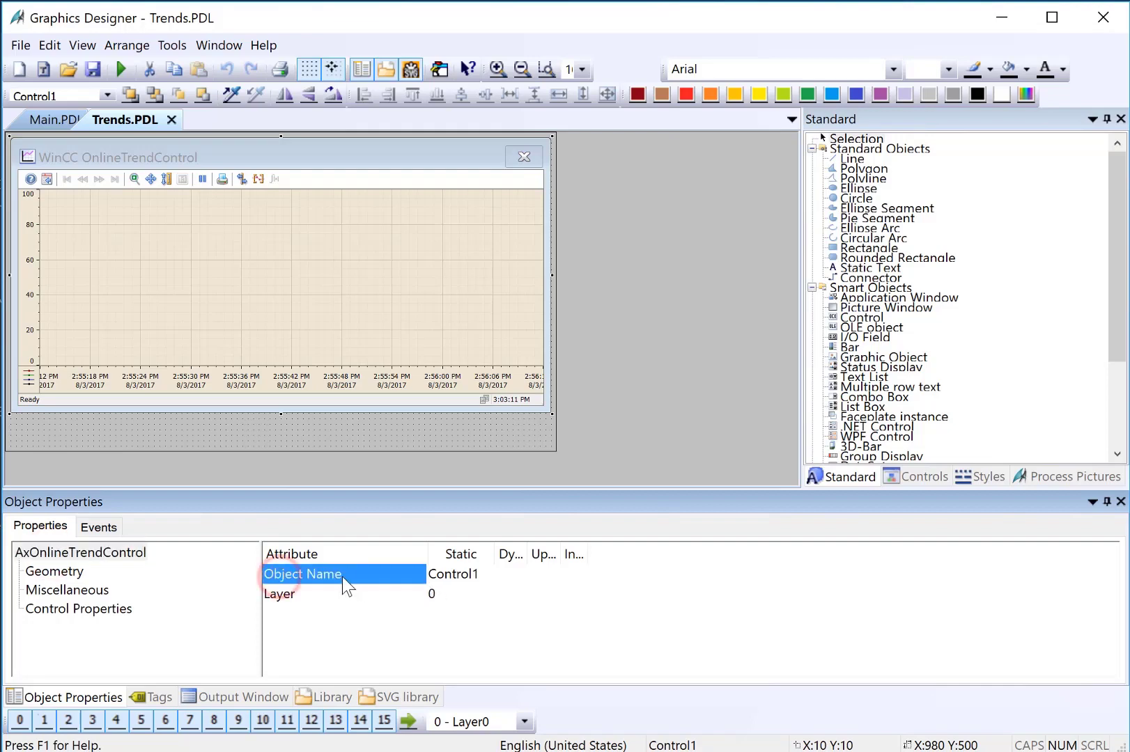
double_click(456, 575)
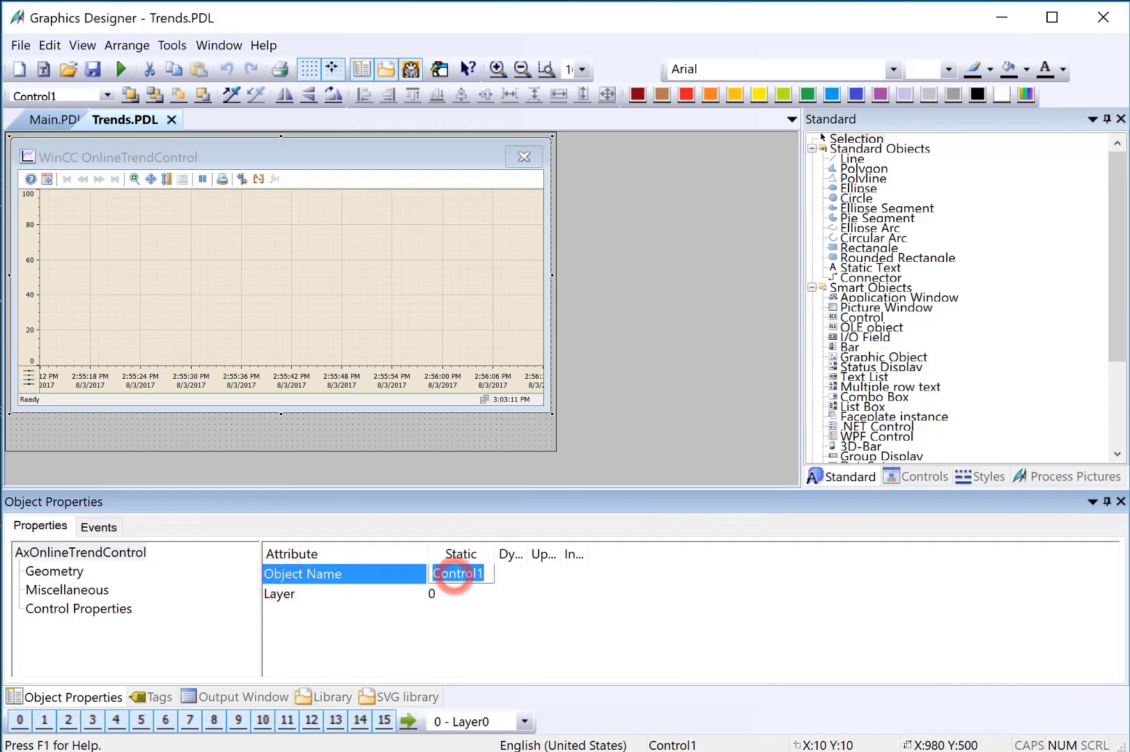
text(ctrl)
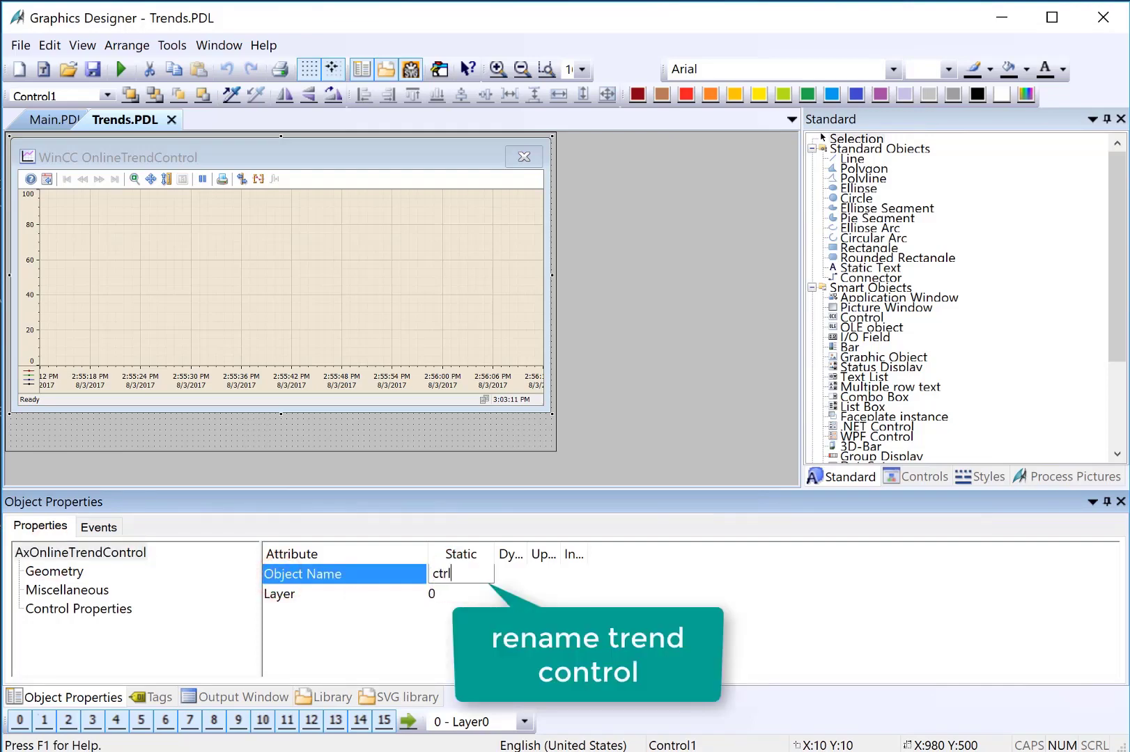
text(Trends)
key(Return)
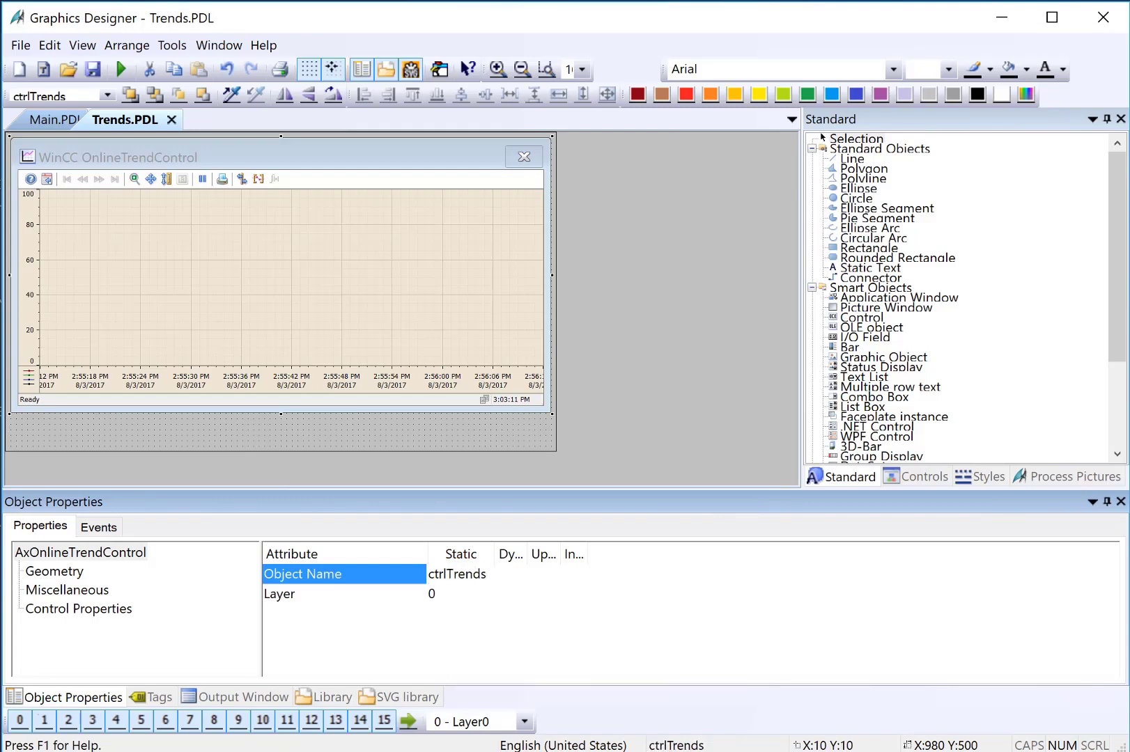
Draw a WinCC RulerControl below the trend chart and set its Source to ctrlTrends
click(904, 478)
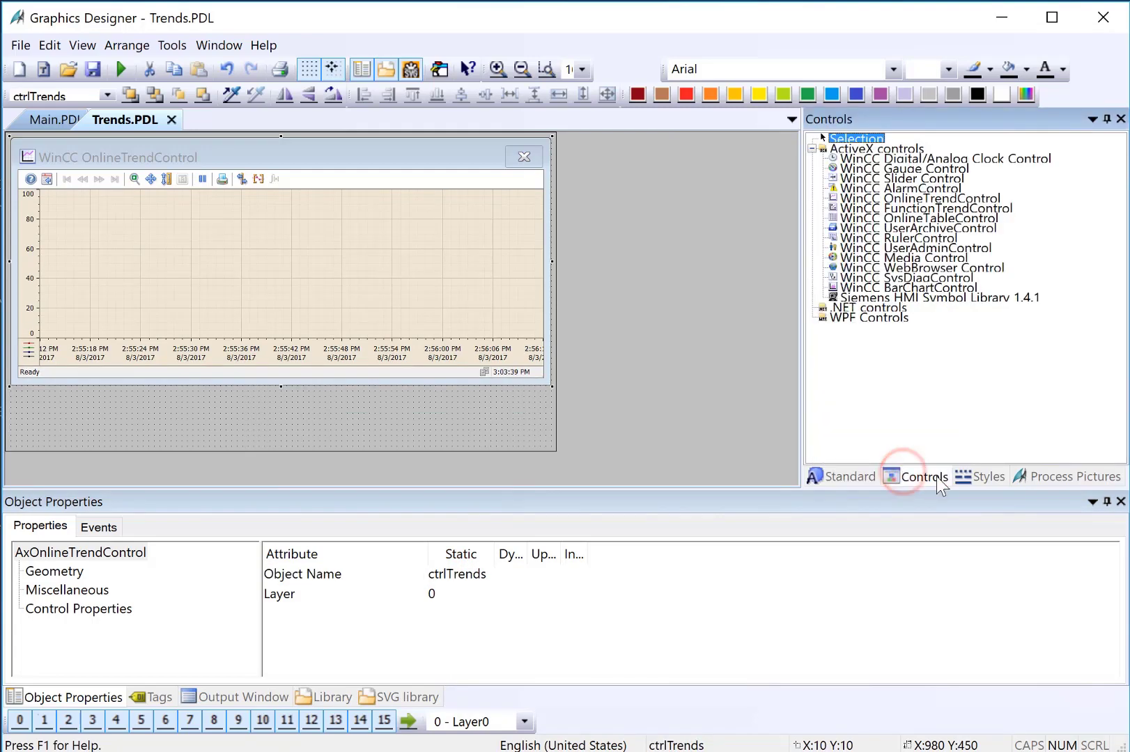
click(920, 238)
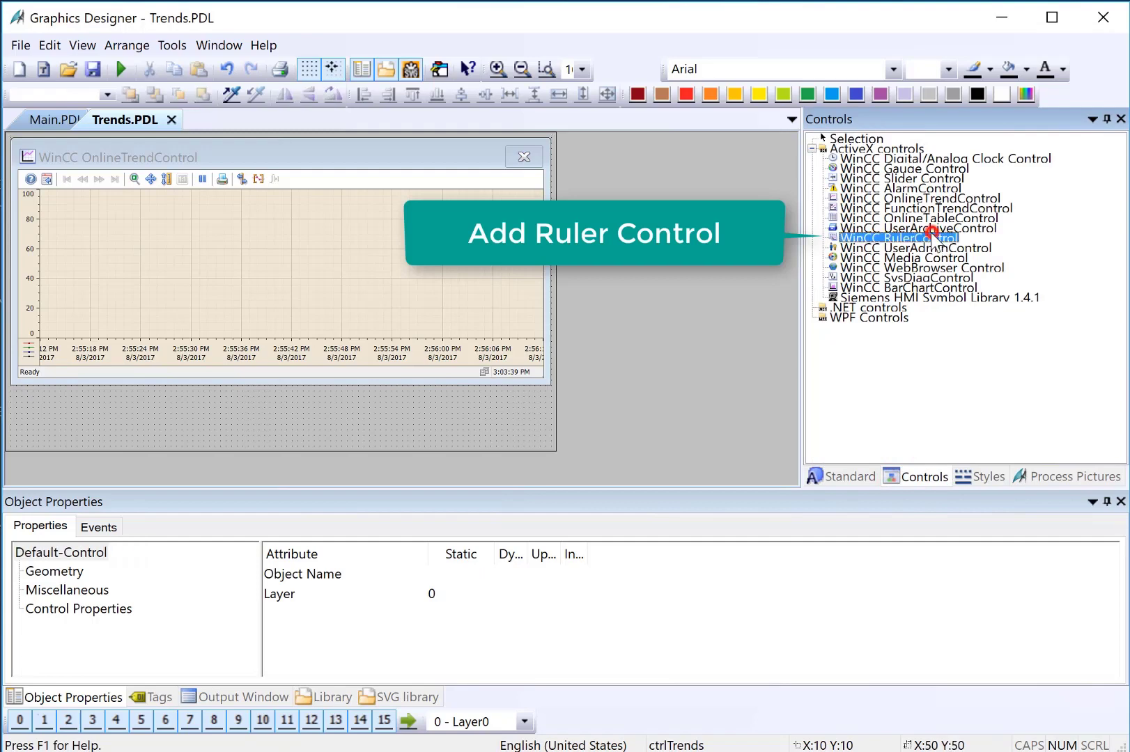
drag(9, 383, 549, 452)
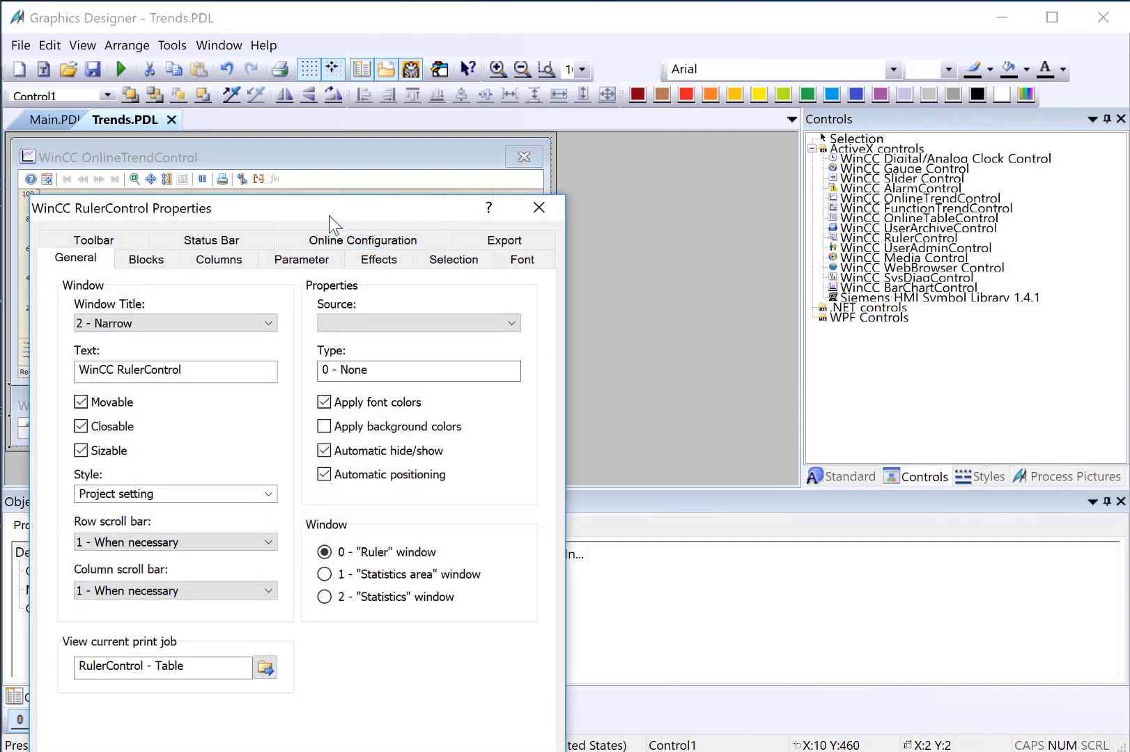
drag(330, 216, 860, 51)
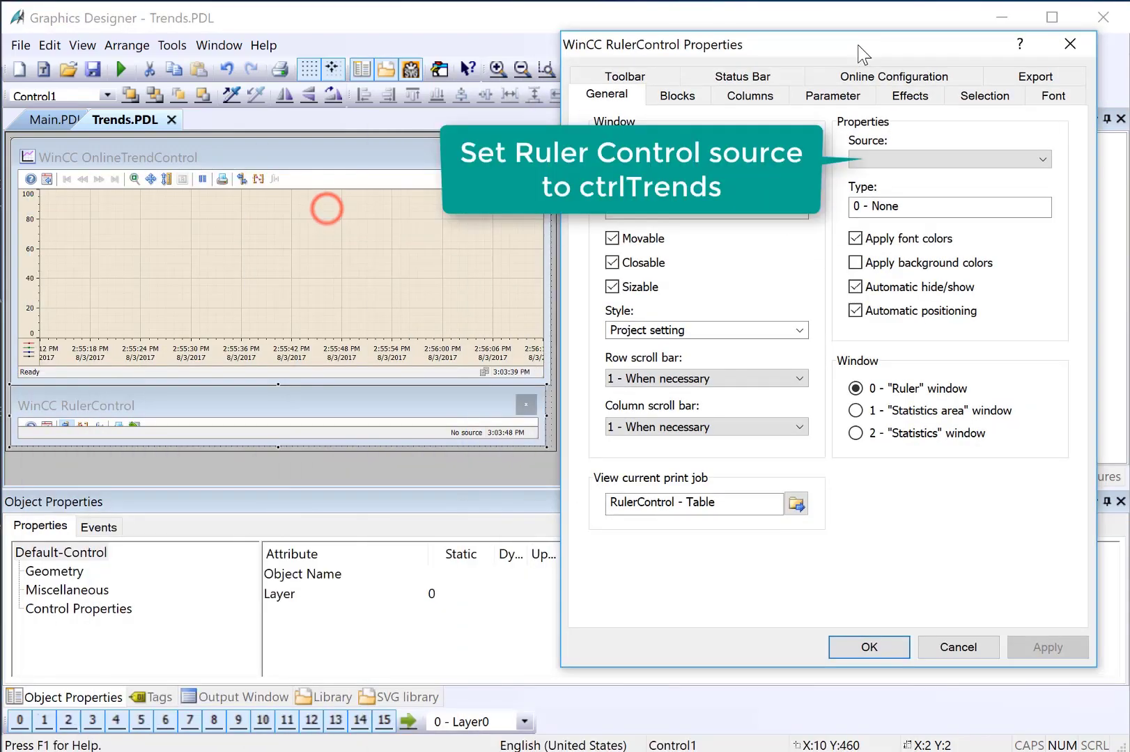
click(951, 164)
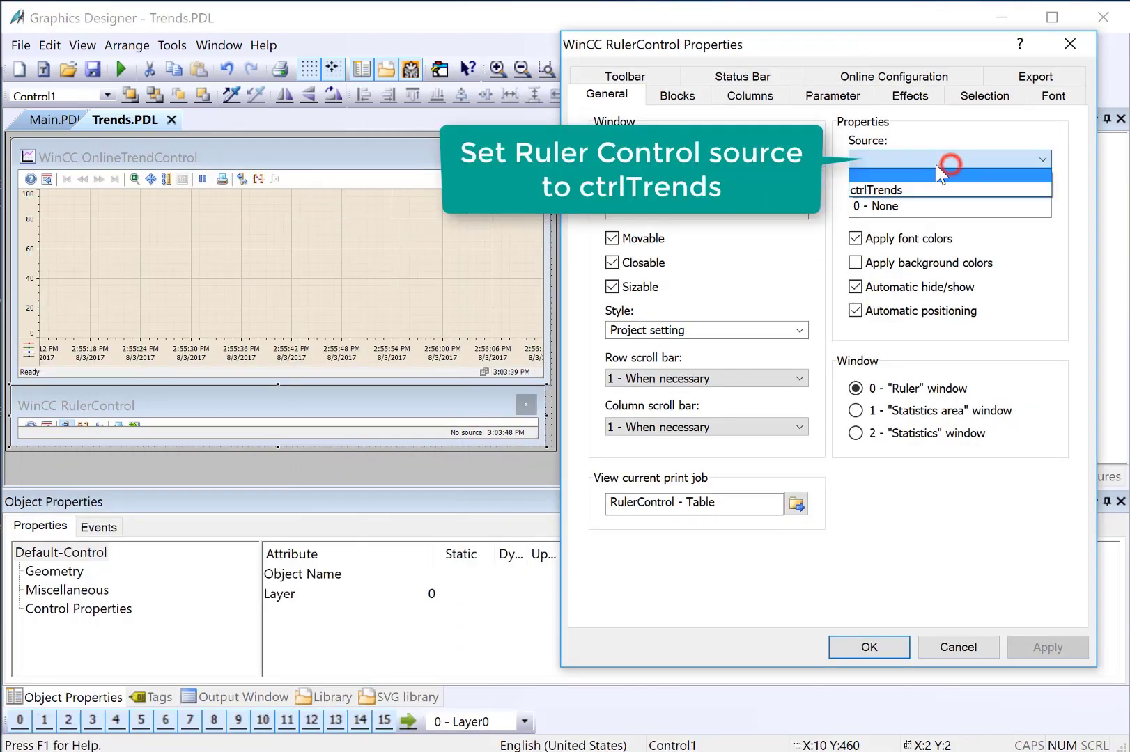
click(895, 191)
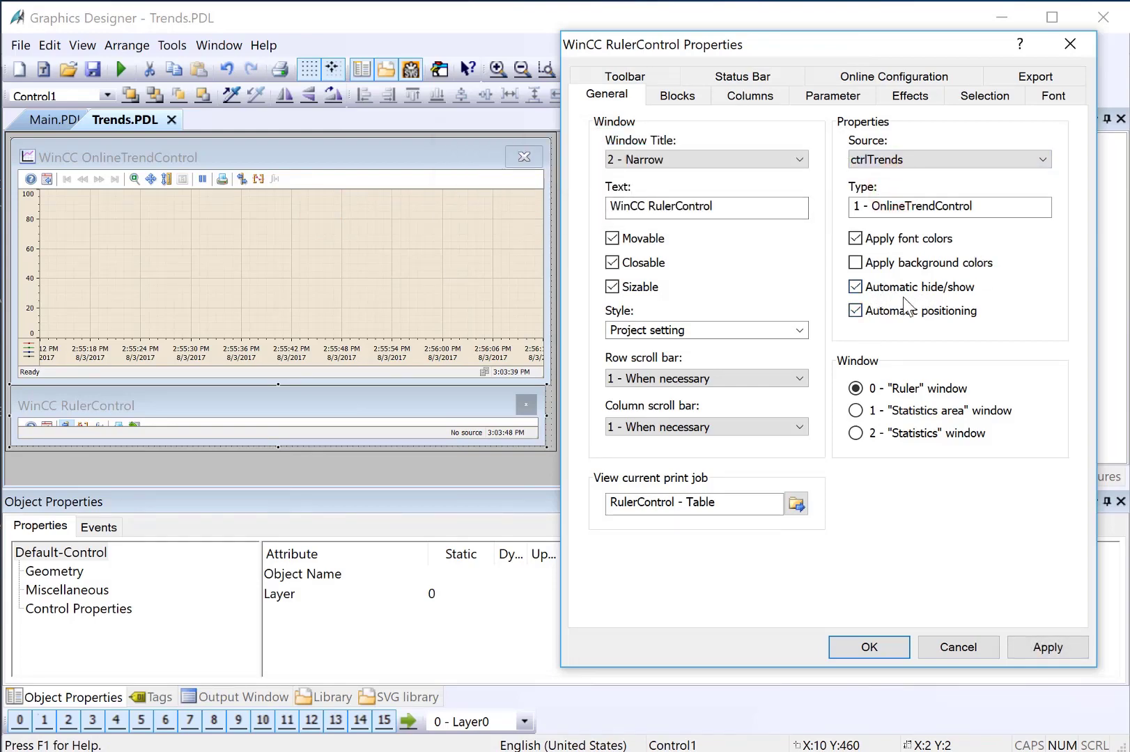
Confirm the ruler settings, save Trends.PDL, and activate runtime from Main.PDL with tag simulation
click(869, 648)
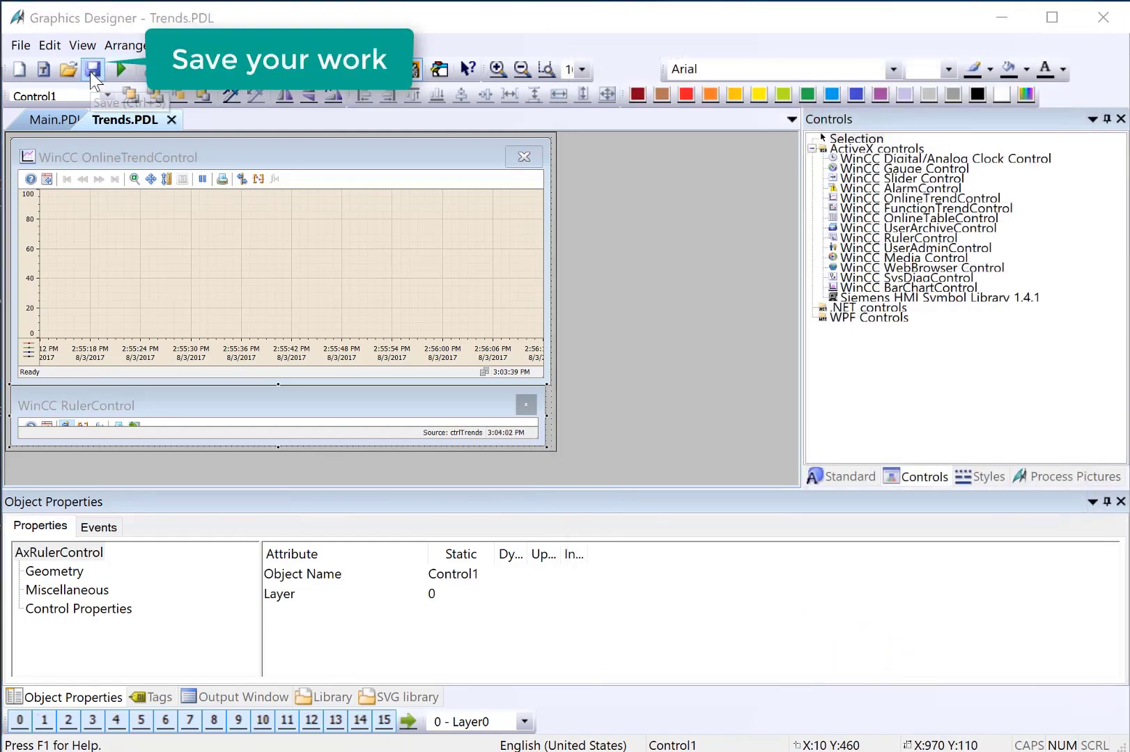
click(91, 70)
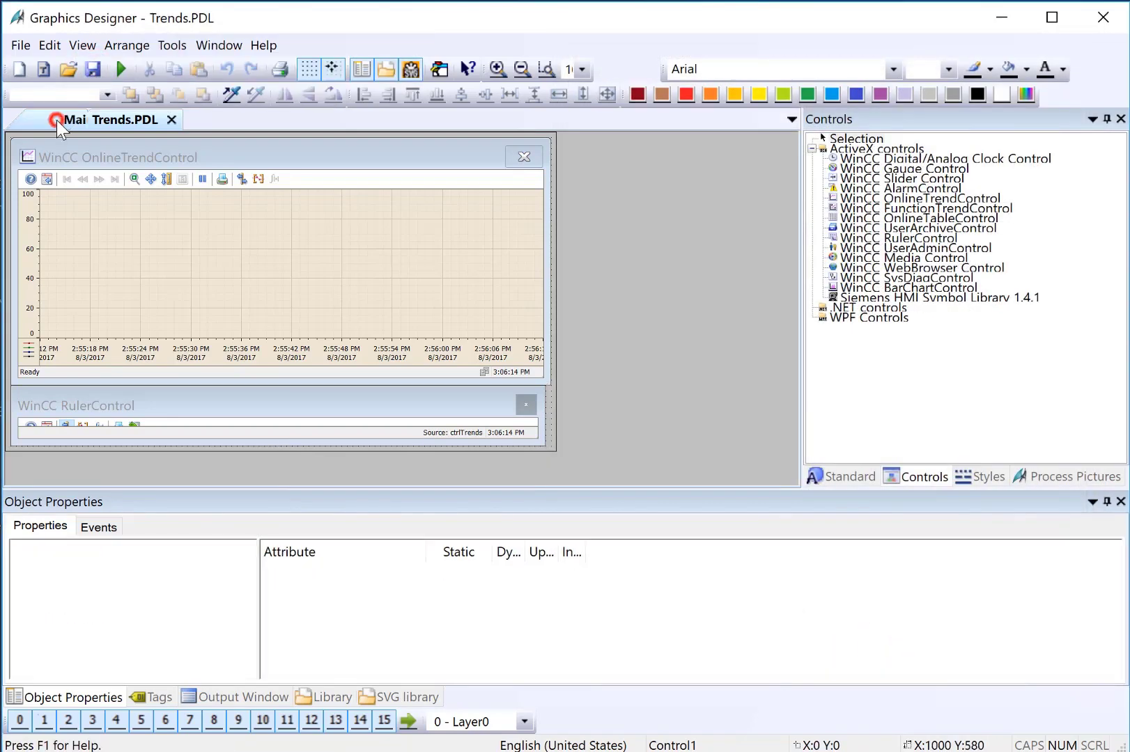
click(50, 119)
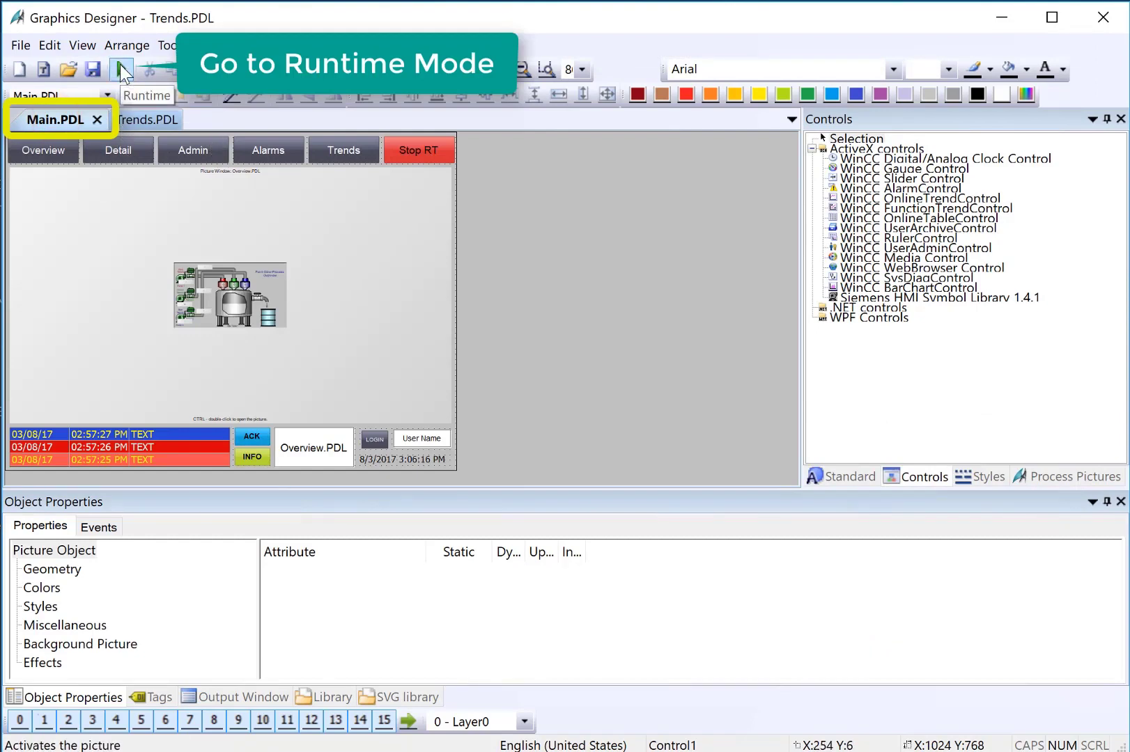
click(120, 65)
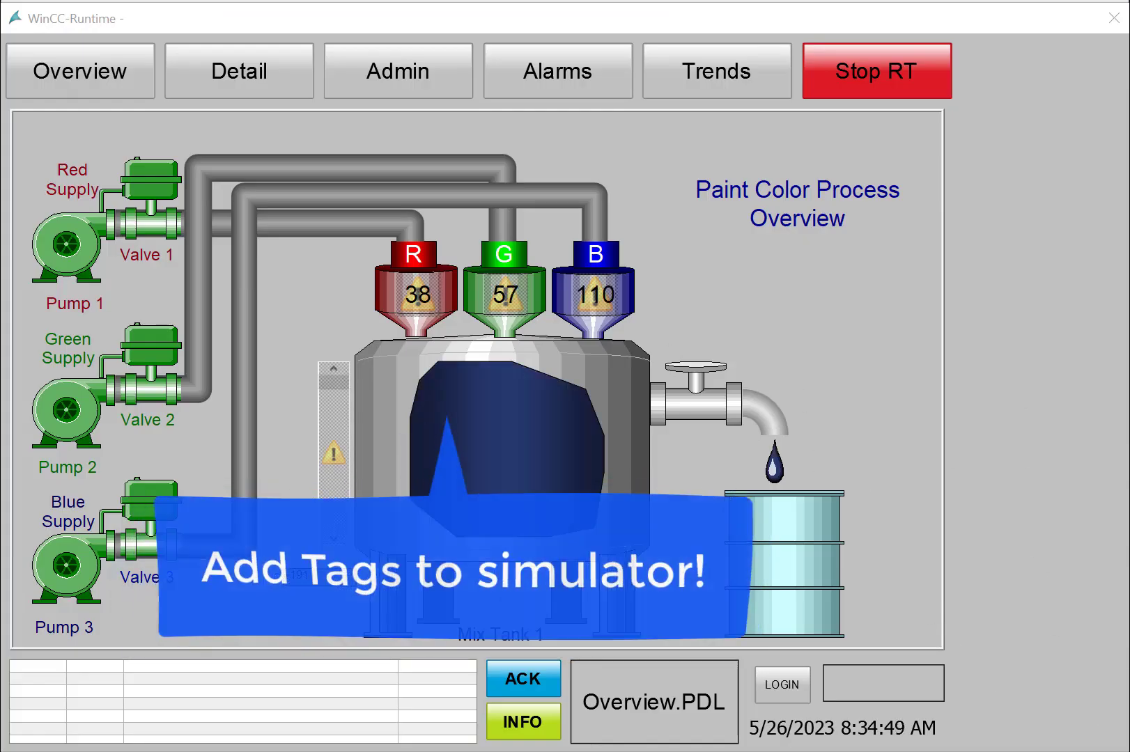
key(alt+Tab)
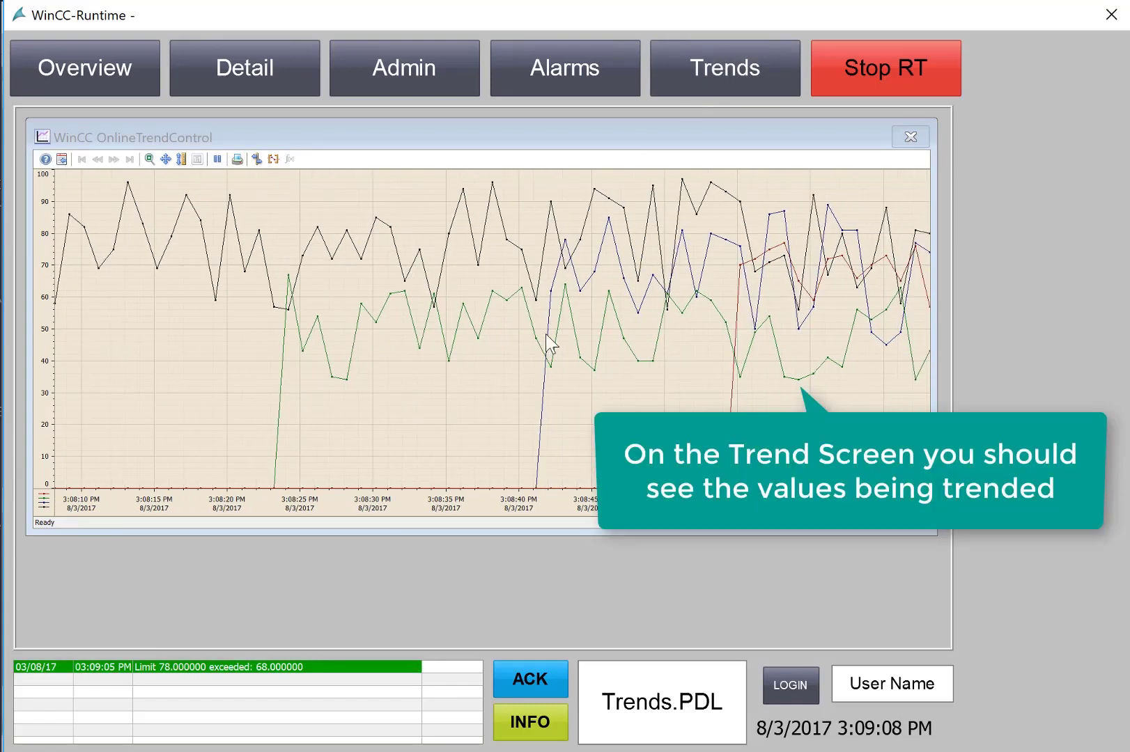
Raise the Red trend's line weight from 1 to 2 in the runtime trend configuration
click(62, 159)
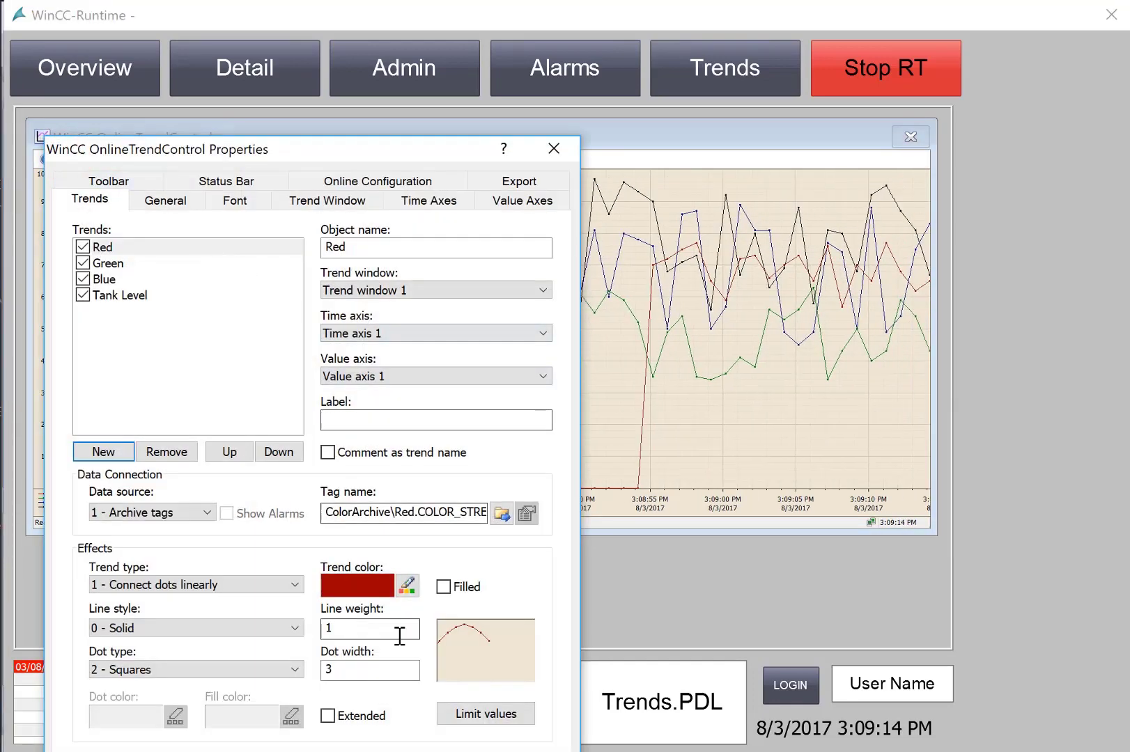
click(376, 632)
double_click(343, 629)
text(2)
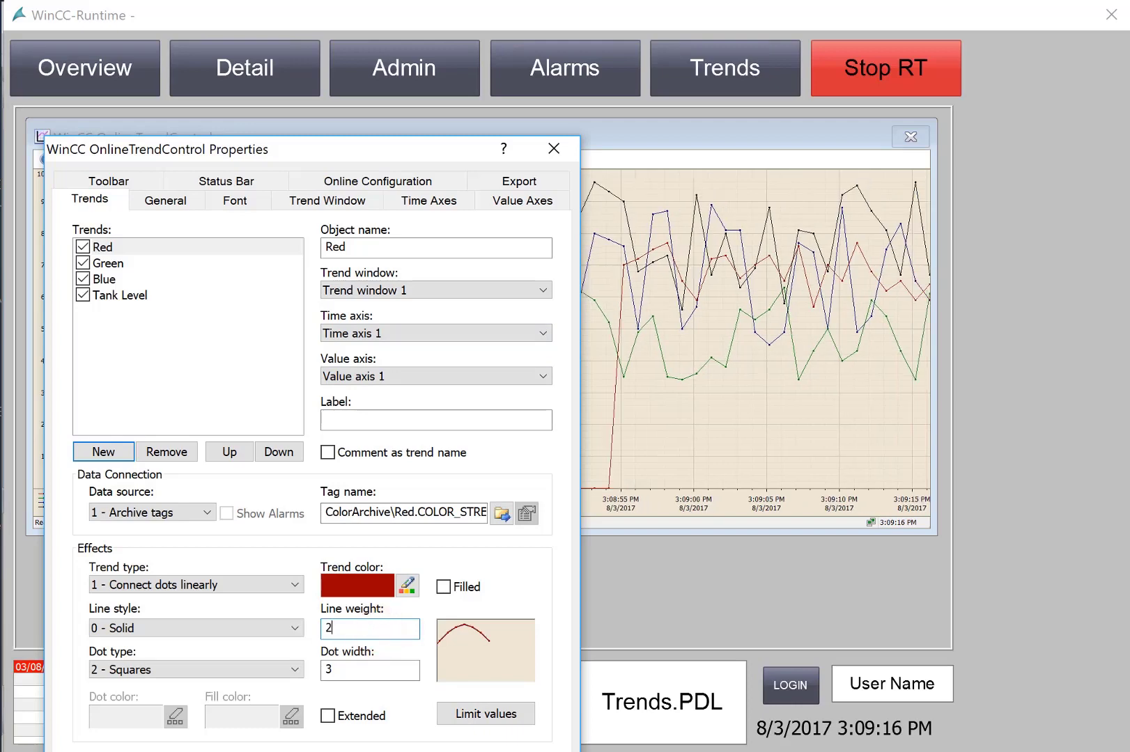
key(Return)
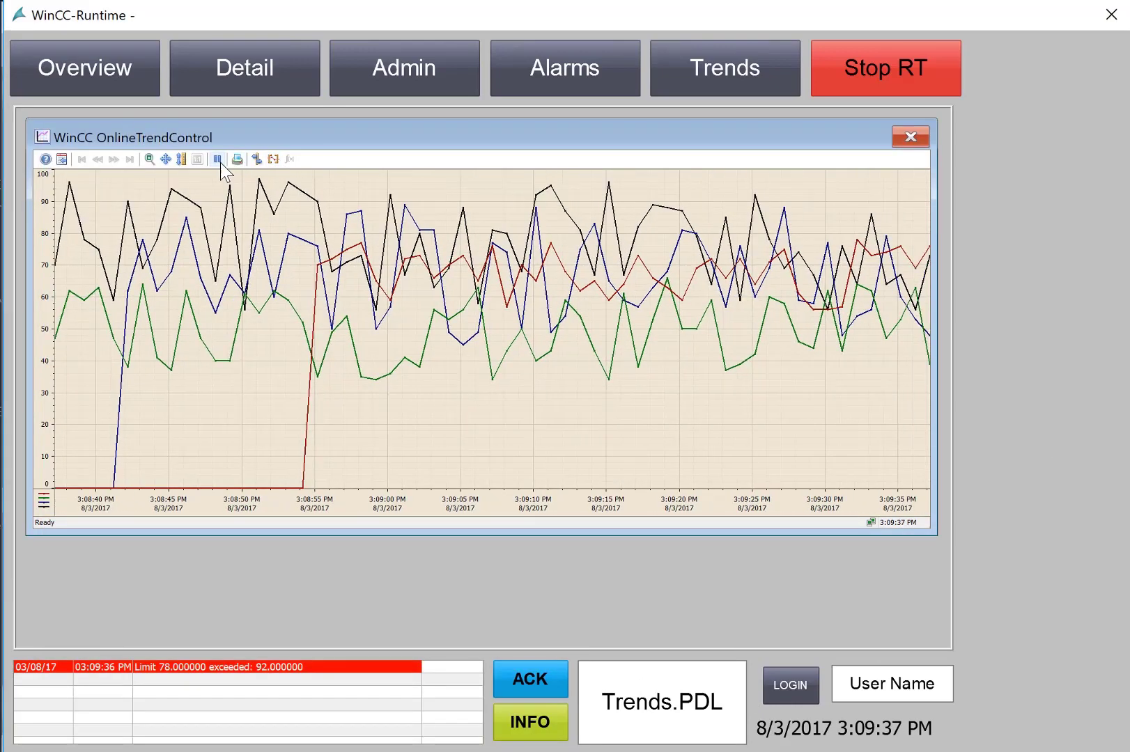
Place the ruler at an earlier time and set the ruler table's font size to 18
click(256, 160)
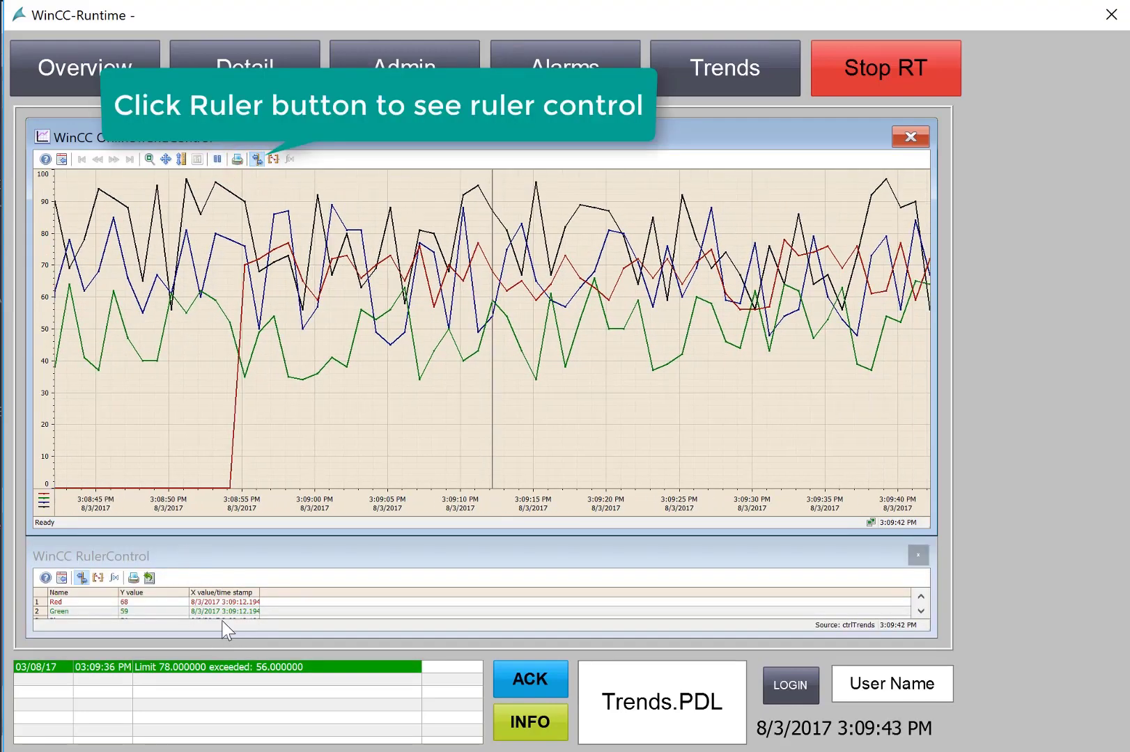
drag(495, 403, 365, 418)
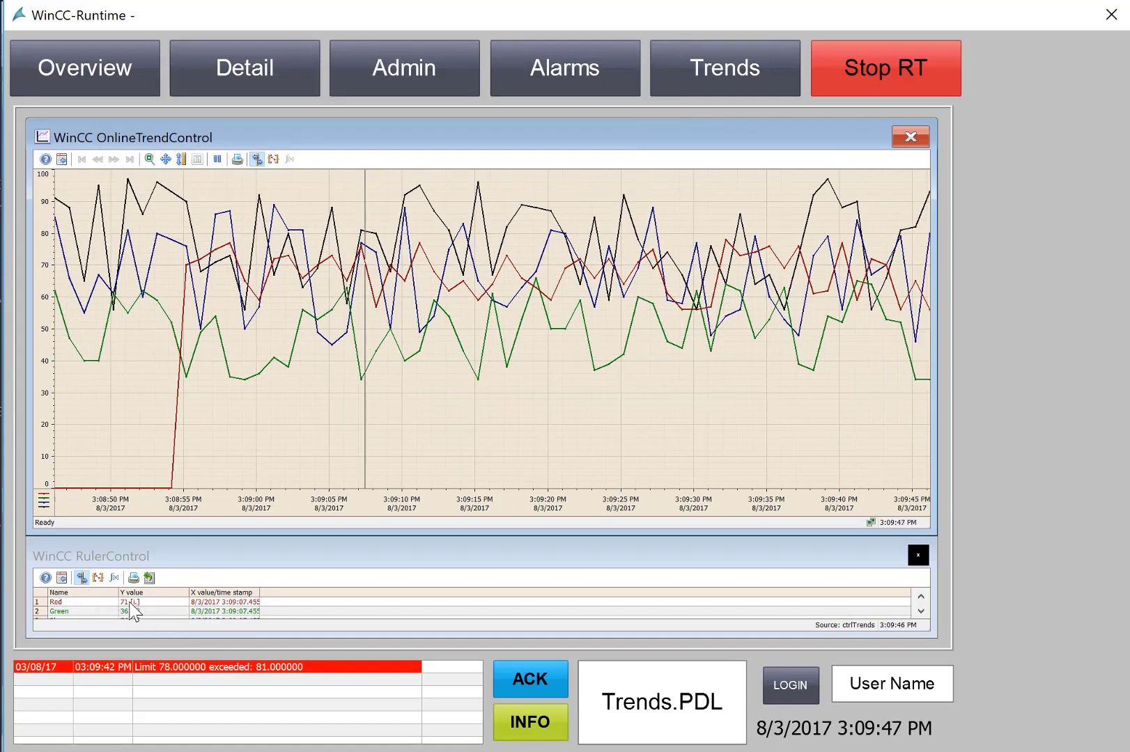
click(62, 578)
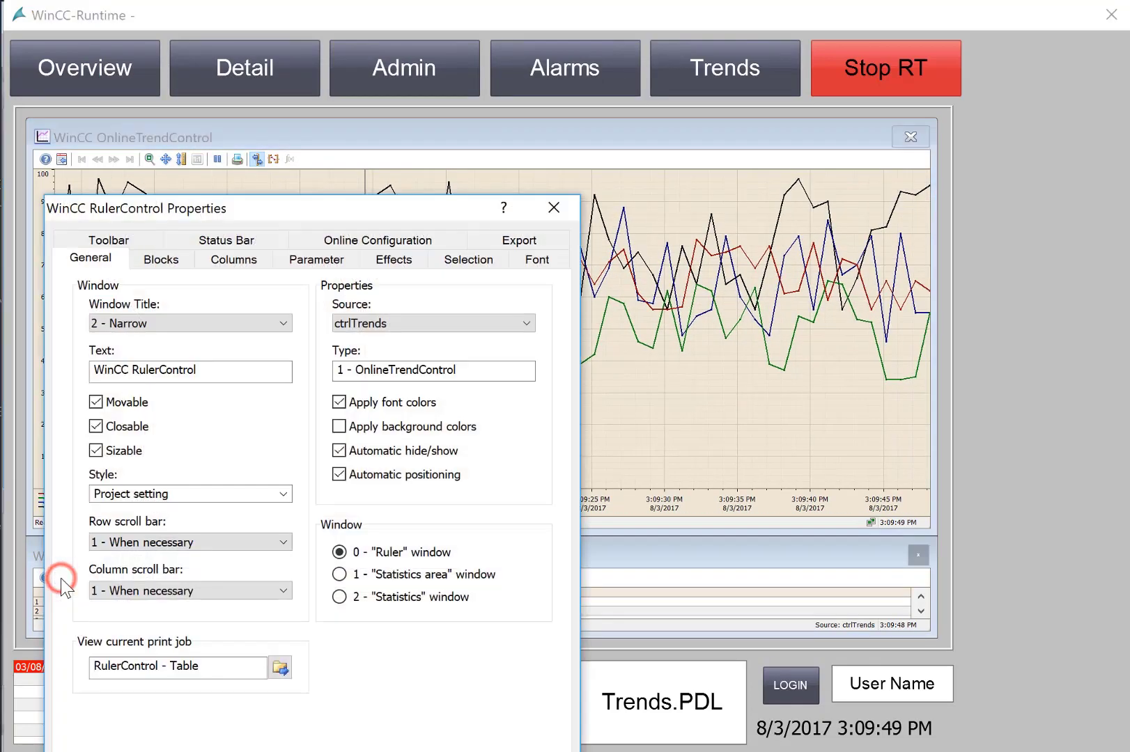
drag(287, 207, 660, 91)
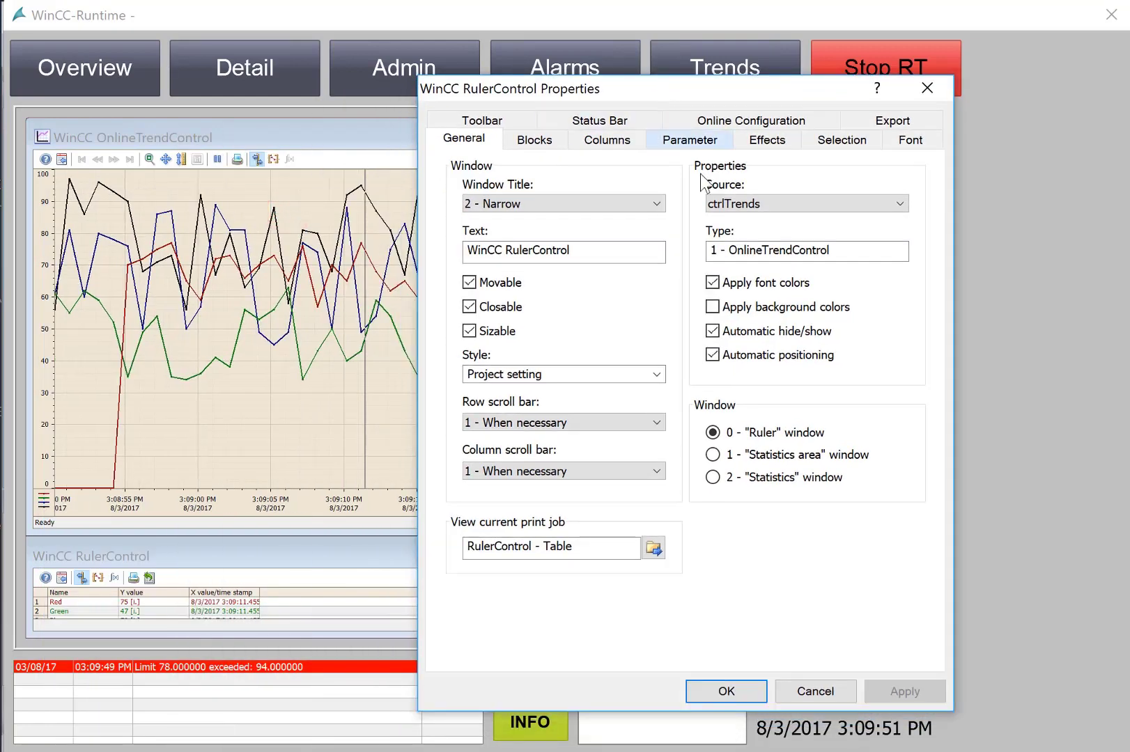
click(910, 139)
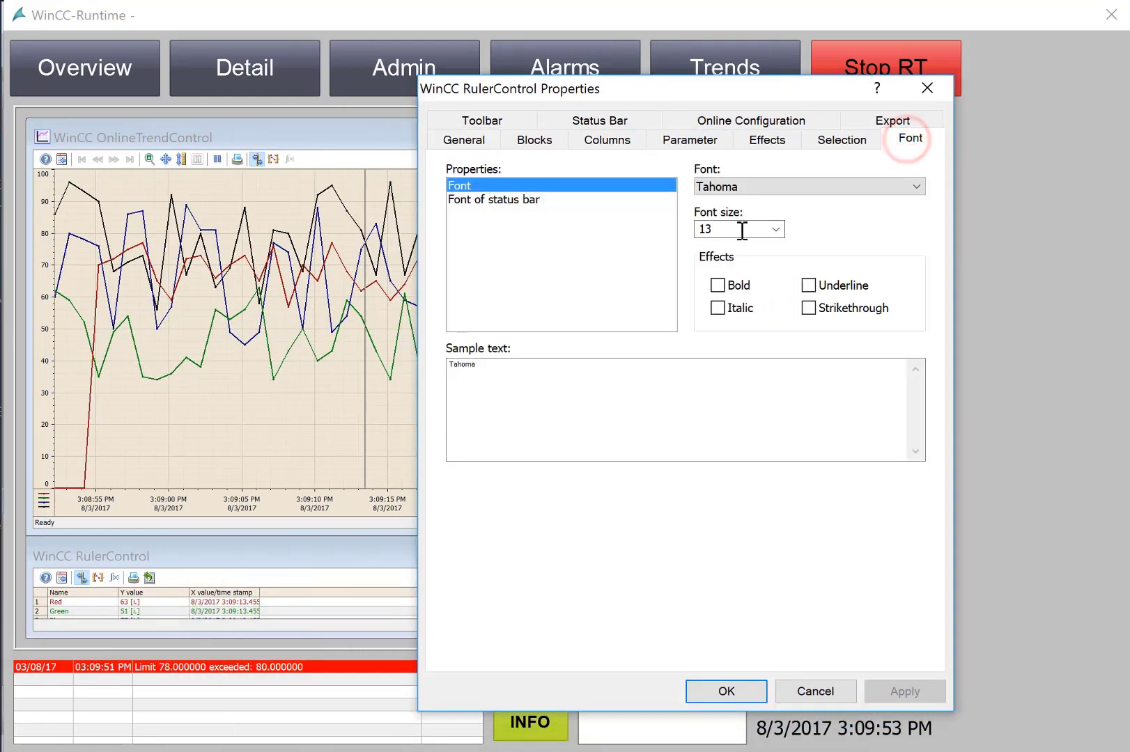
click(775, 230)
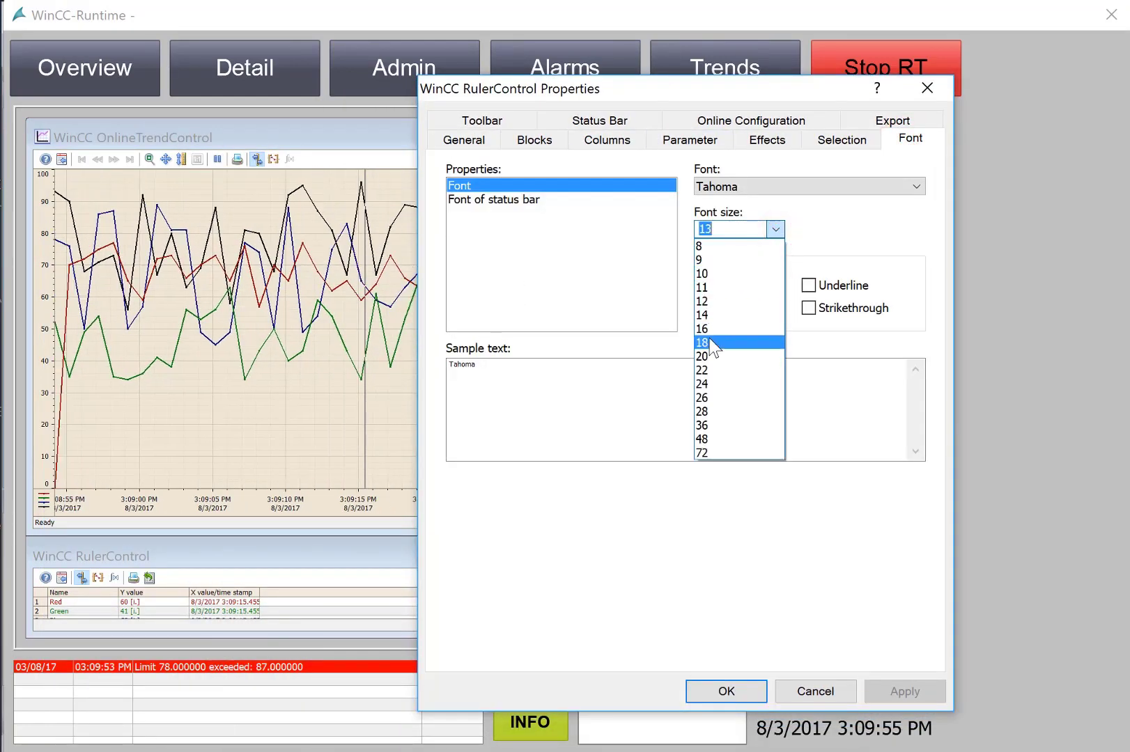
click(705, 342)
key(Return)
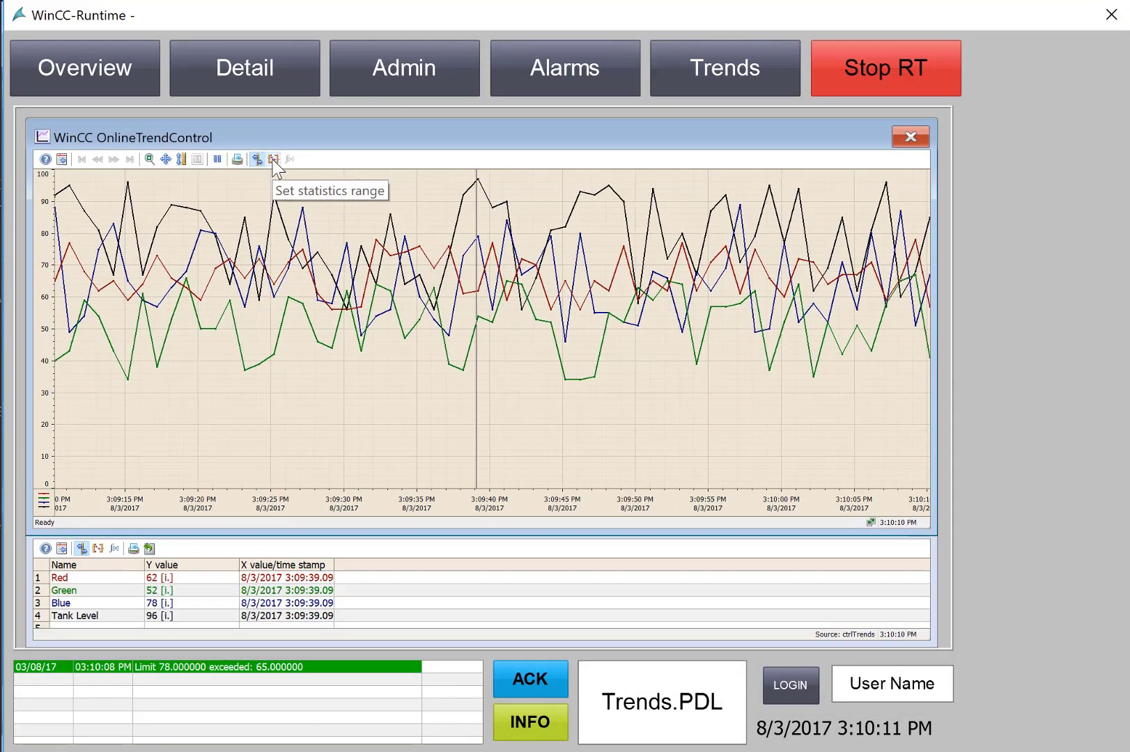
Calculate per-trend statistics over a narrowed time range and open the CSV export settings
click(273, 159)
mouse_move(96, 464)
mouse_down()
mouse_move(126, 449)
mouse_move(110, 446)
mouse_up()
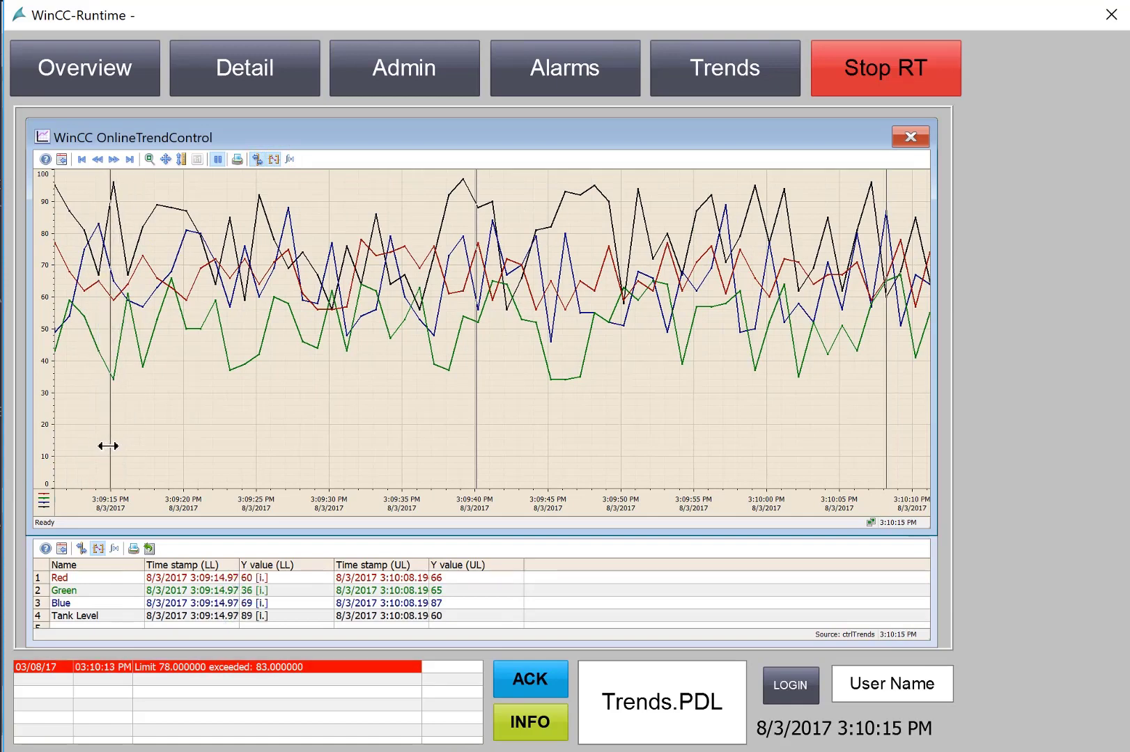
drag(888, 468, 854, 468)
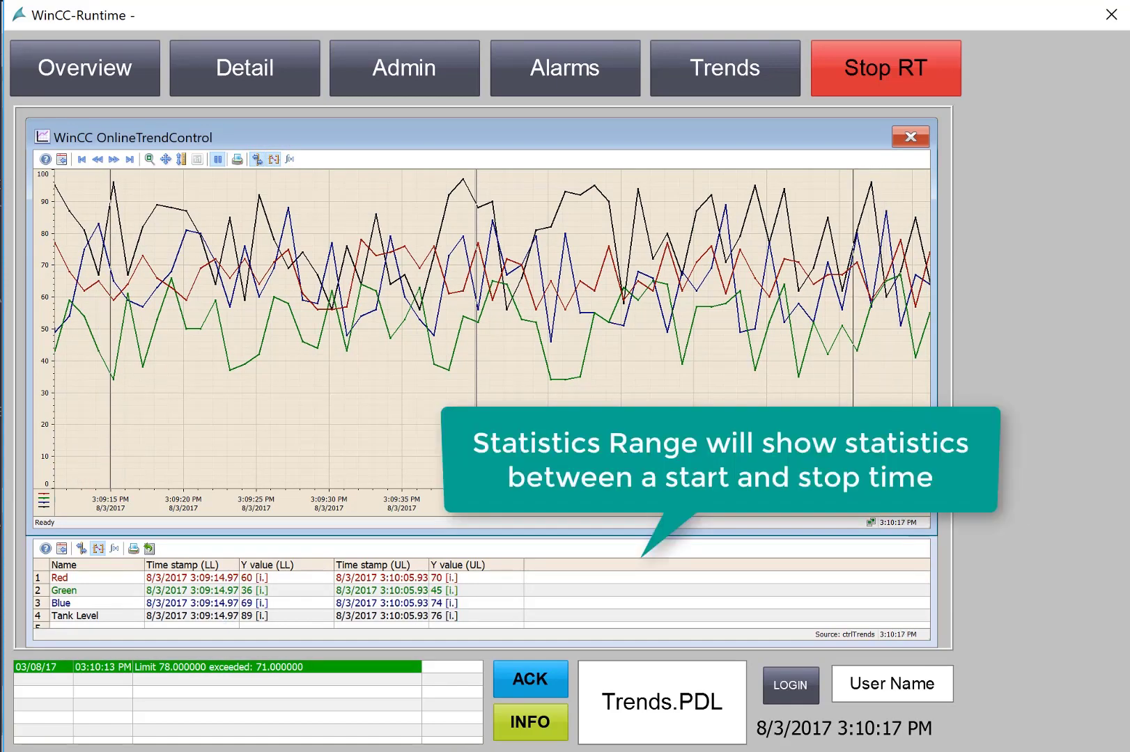
click(291, 160)
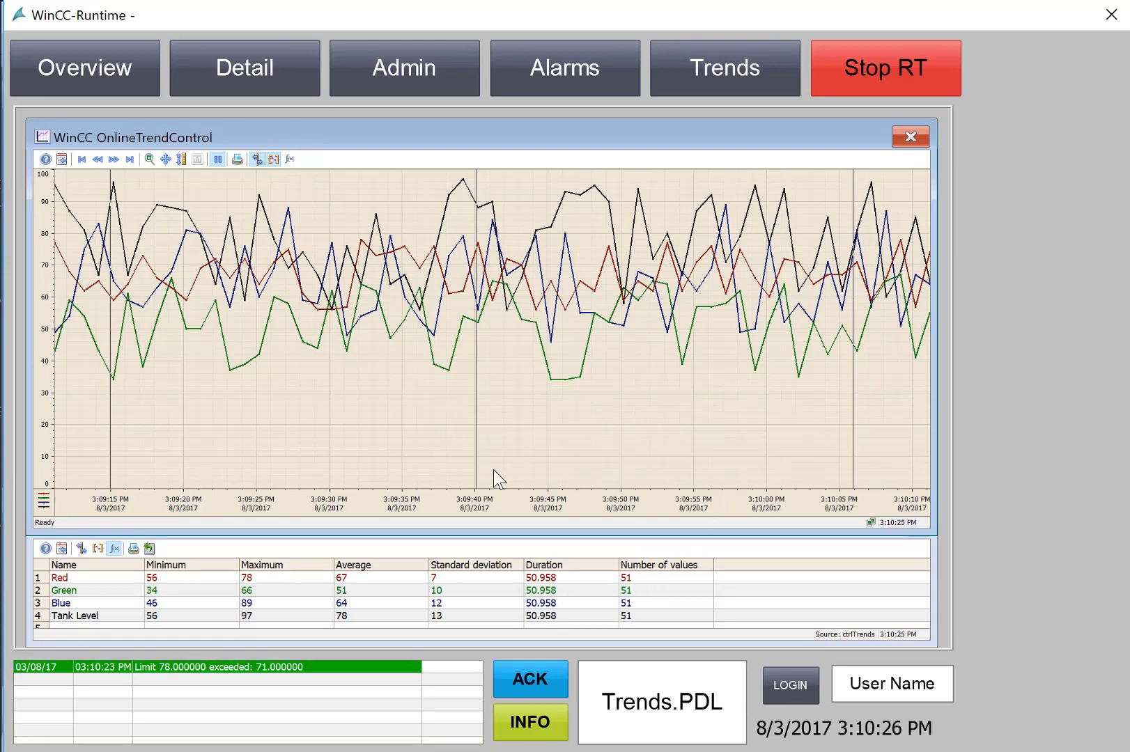
click(149, 549)
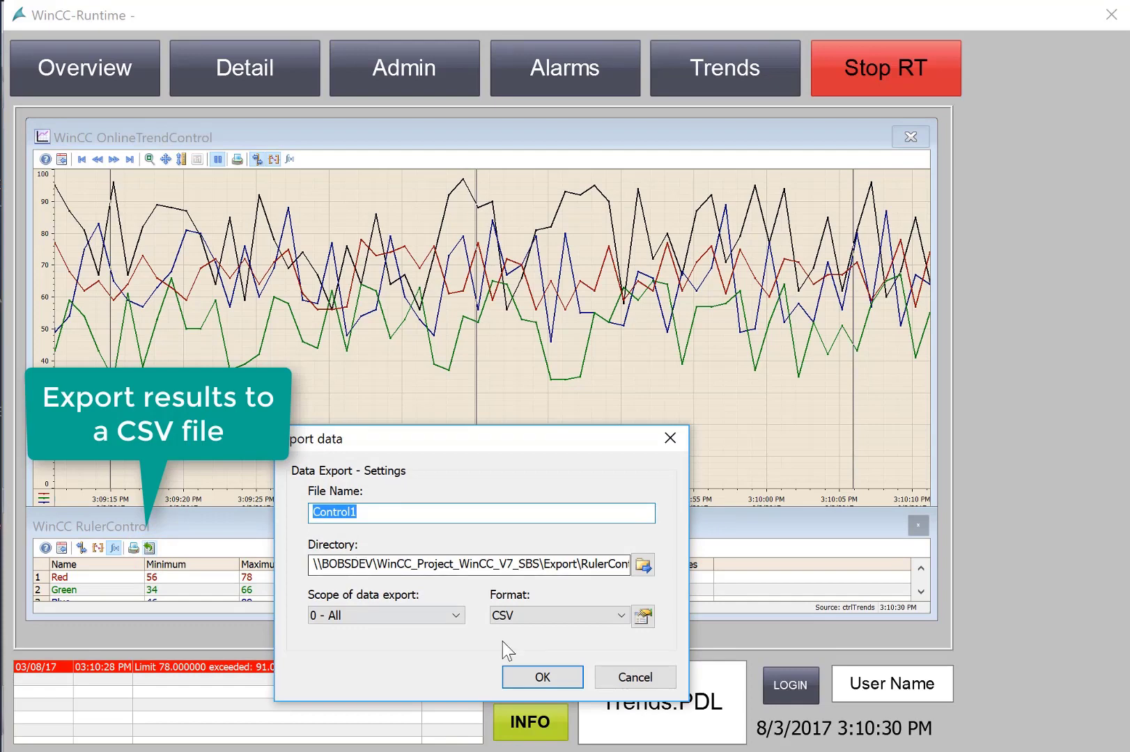